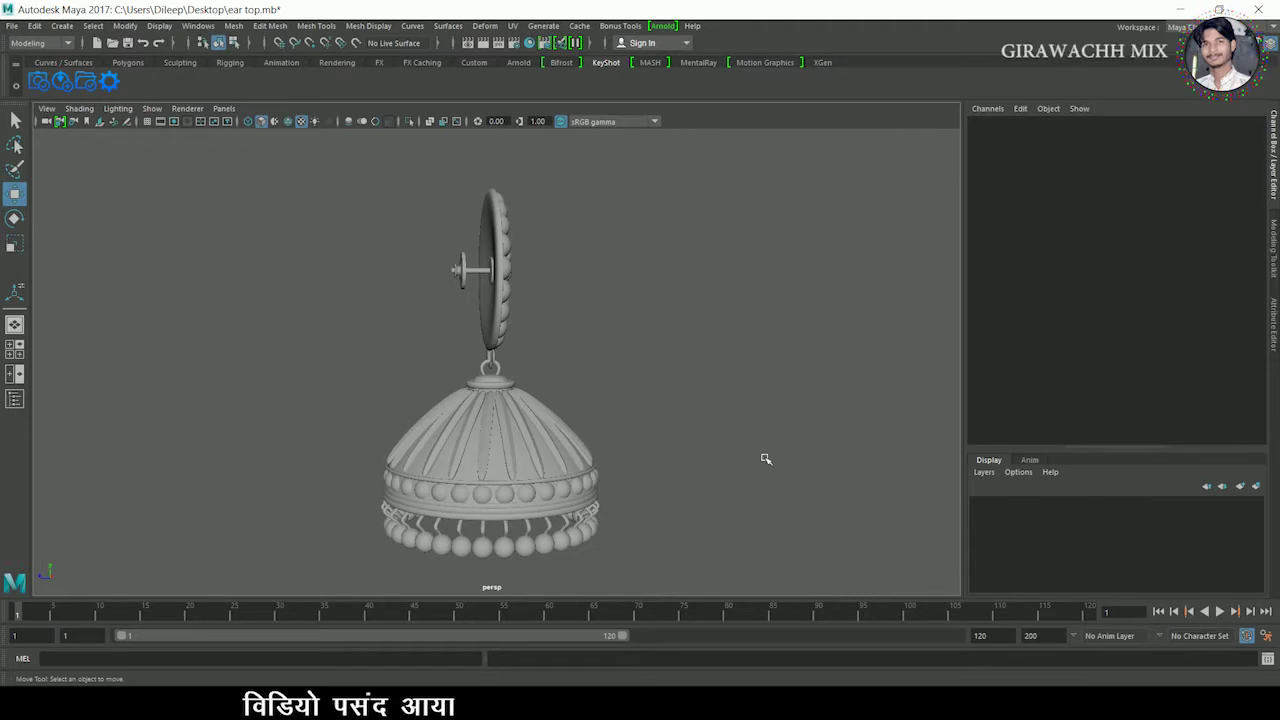
Step: Orbit to face the earring's front and move the whole earring upward
left_click_drag(766, 459, 647, 483, "alt")
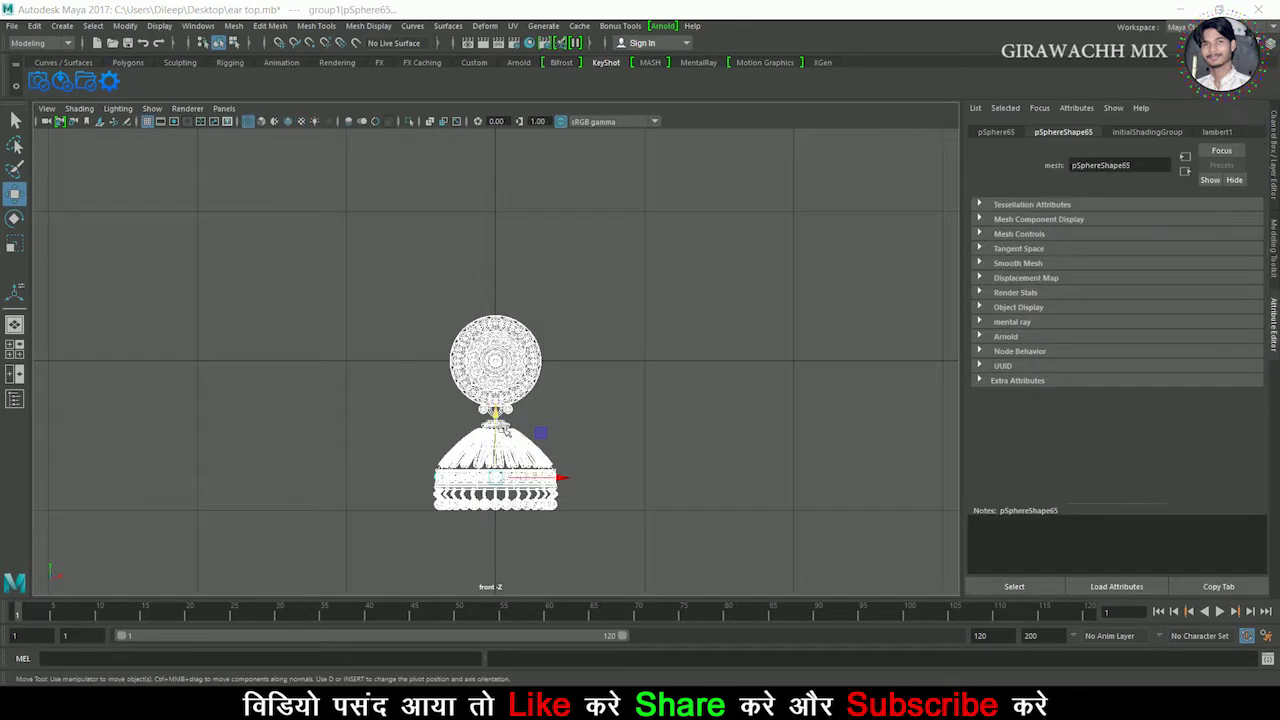
left_click_drag(507, 430, 522, 284)
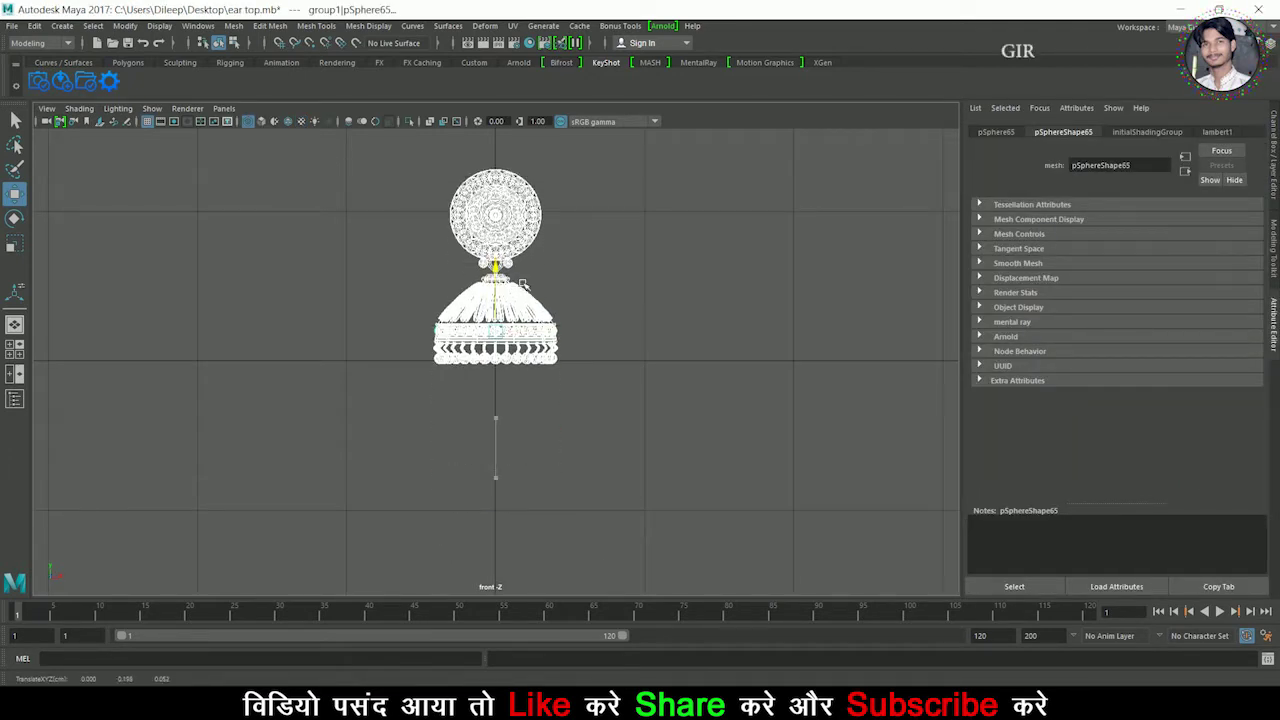
Step: Zoom in on the earring's upper part and nudge the earring slightly higher
scroll(467, 370, "up", 1)
scroll(466, 372, "up", 2)
scroll(465, 373, "up", 2)
scroll(464, 375, "up", 1)
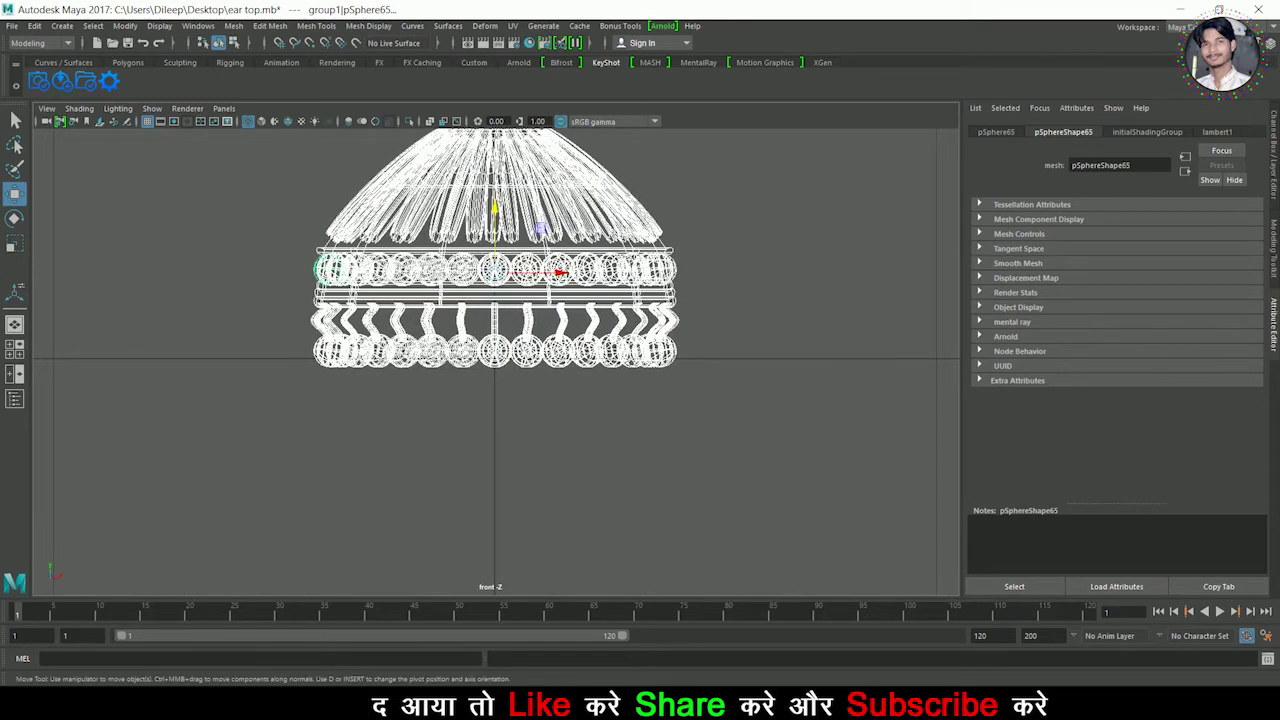
middle_click_drag(477, 404, 477, 511, "alt")
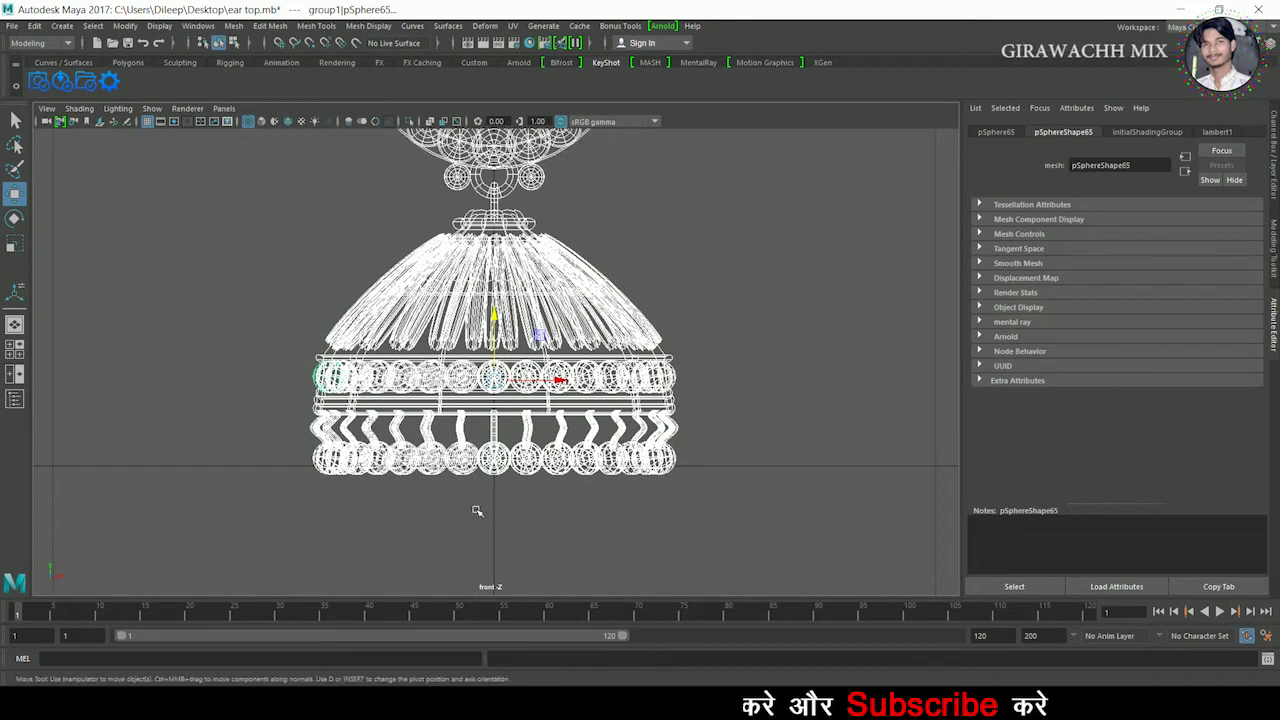
scroll(477, 511, "up", 1)
left_click_drag(493, 318, 493, 307)
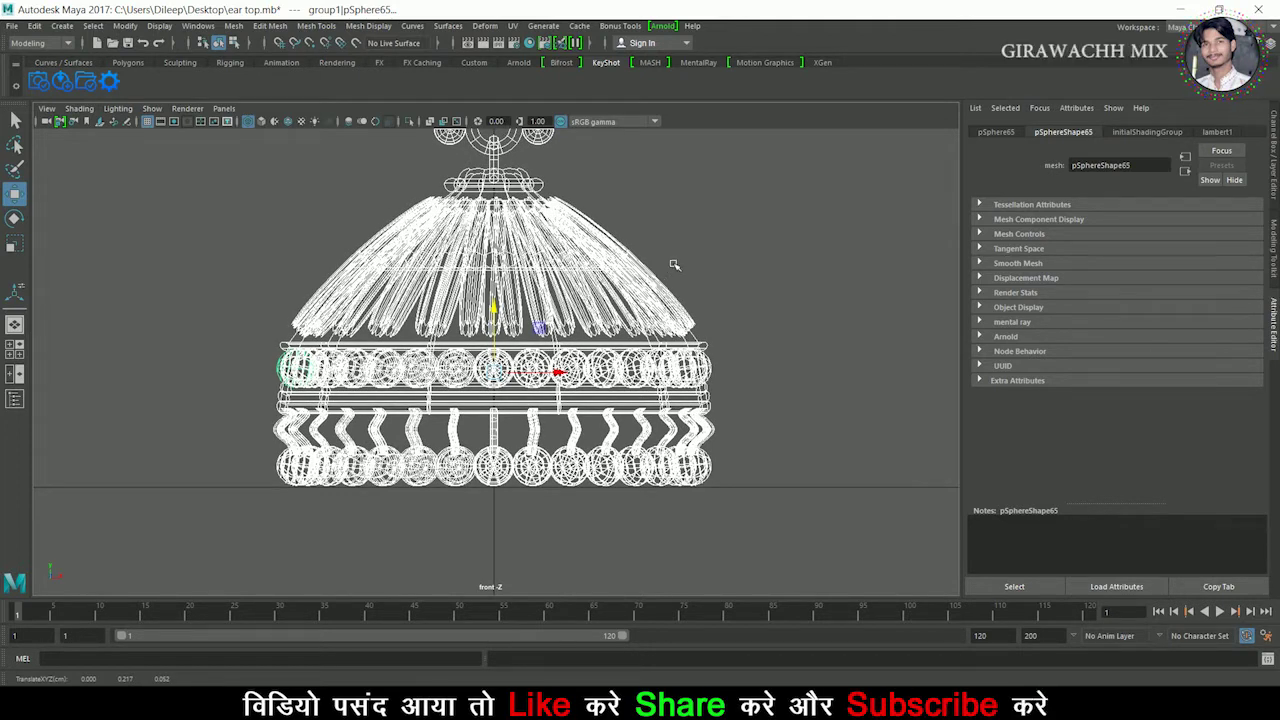
Step: Deselect the earring, show it smooth-shaded in the perspective view, and frame it level
middle_click_drag(674, 263, 672, 387, "alt")
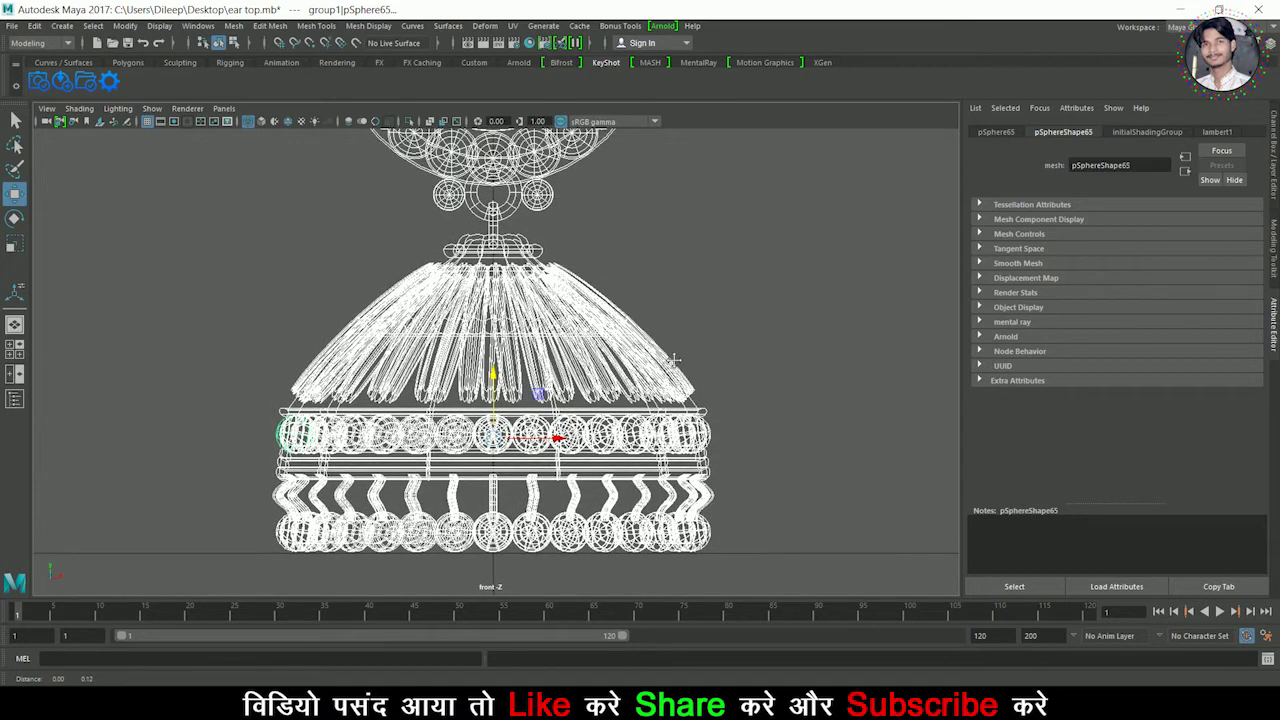
middle_click_drag(670, 367, 684, 252, "alt")
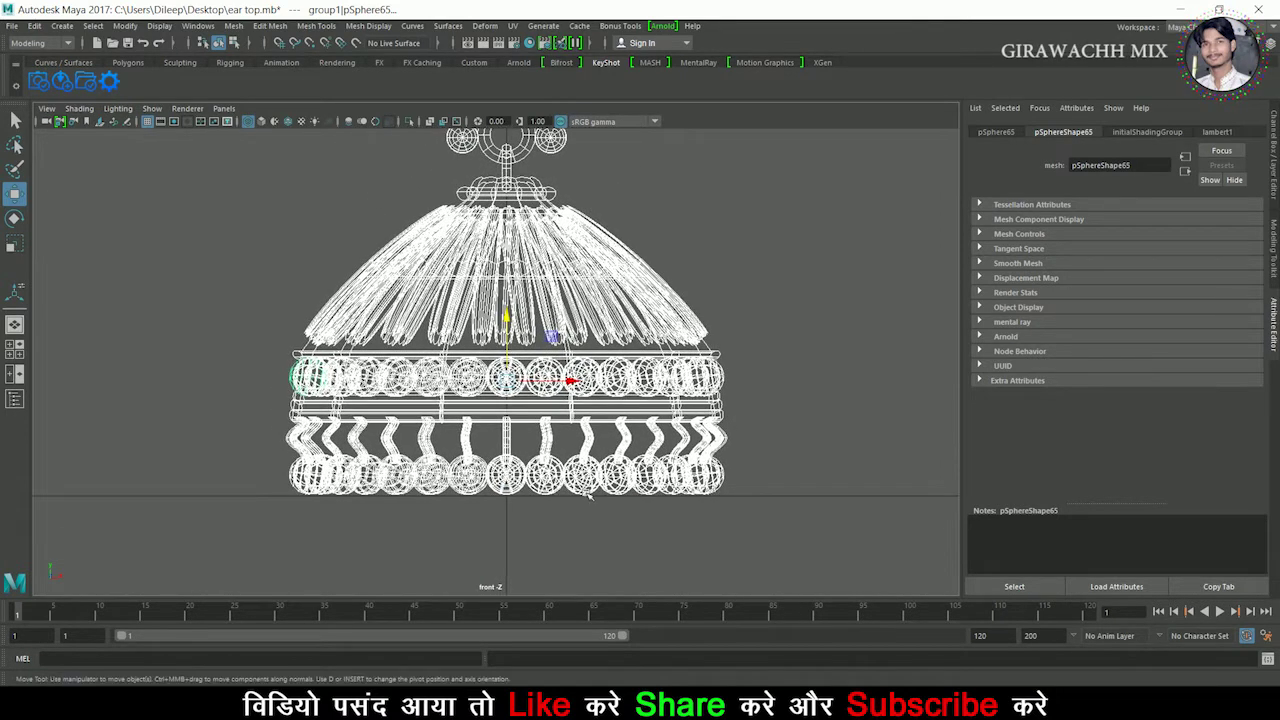
left_click(573, 553)
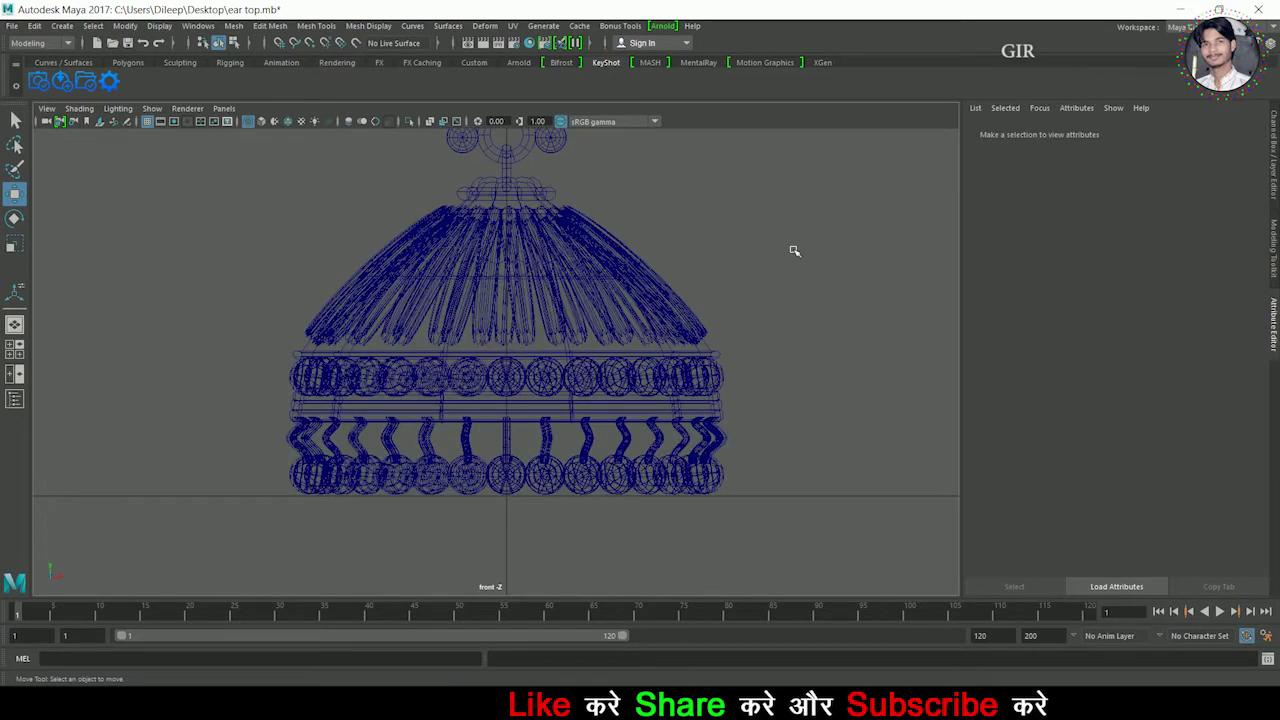
key("space")
key("5")
key("space")
key("f")
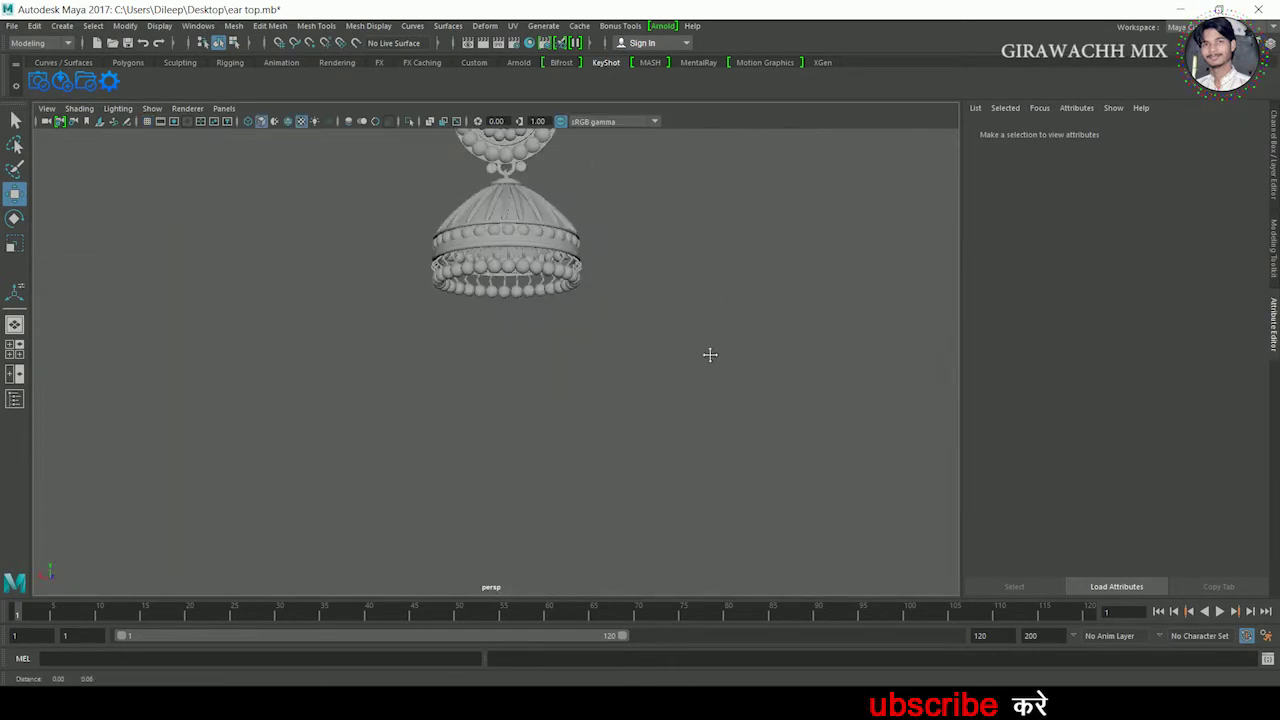
left_click_drag(700, 440, 711, 423, "alt")
Step: Return to the front wireframe view and marquee-select the hanging bead drops
left_click_drag(296, 154, 660, 378)
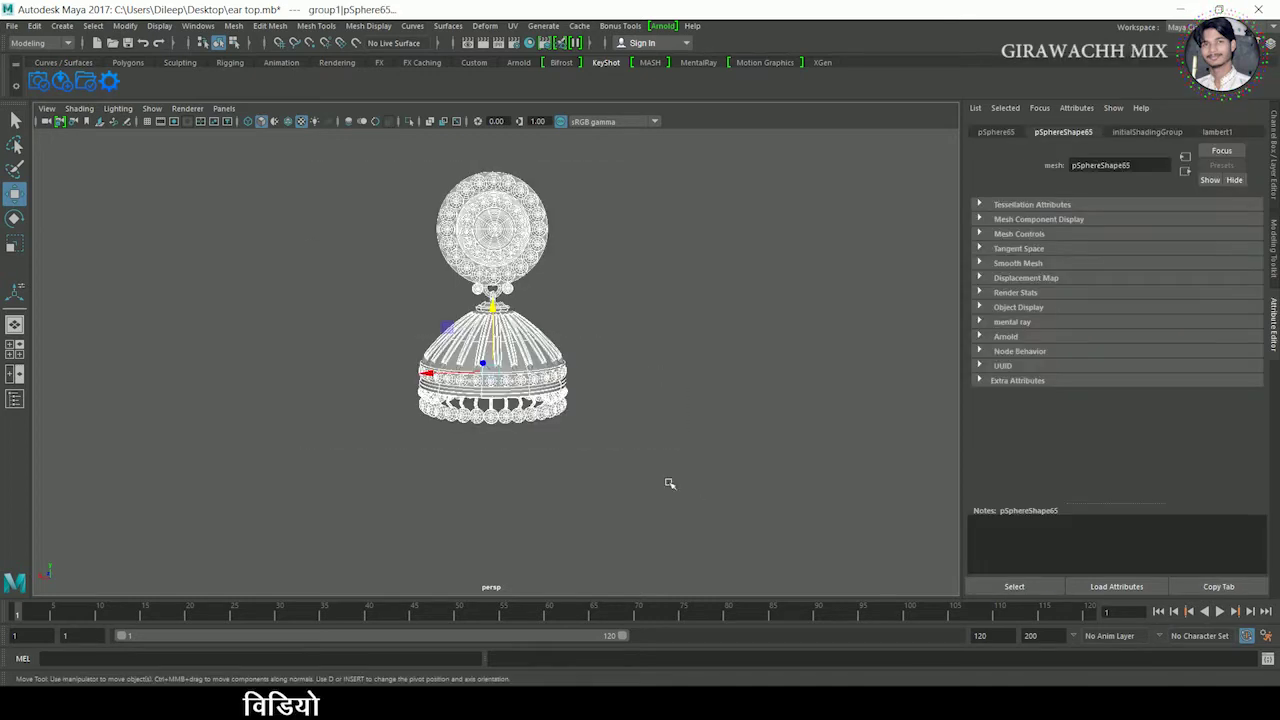
left_click(651, 465)
scroll(651, 465, "up", 2)
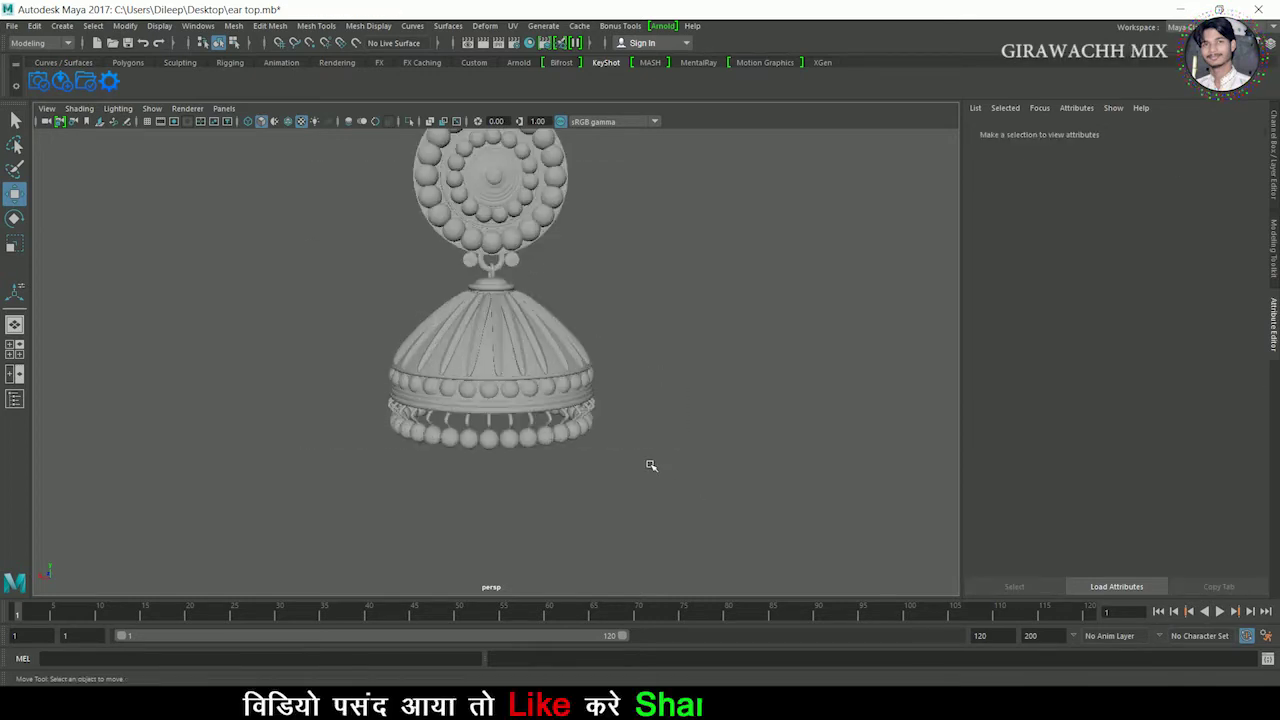
key("space")
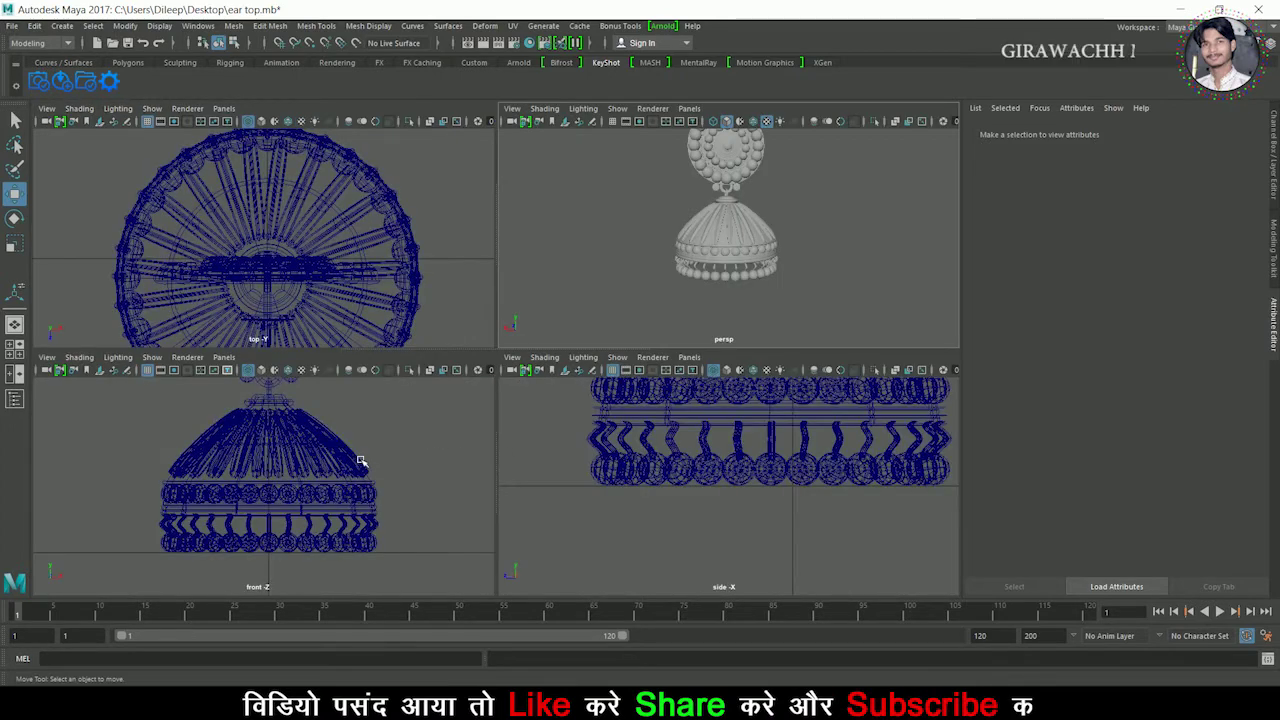
key("space")
left_click_drag(263, 455, 834, 538)
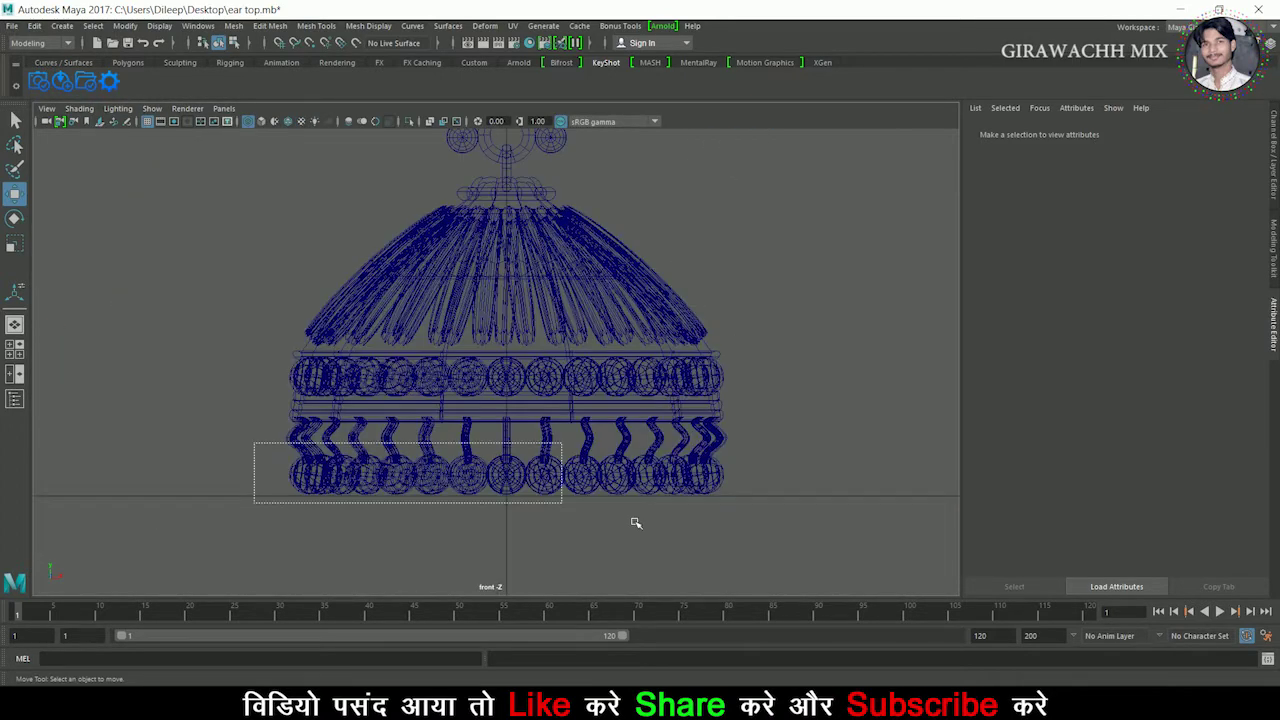
Step: Combine the bead drops into pCylinder63 and the dome strands into pCylinder64
left_click(240, 30)
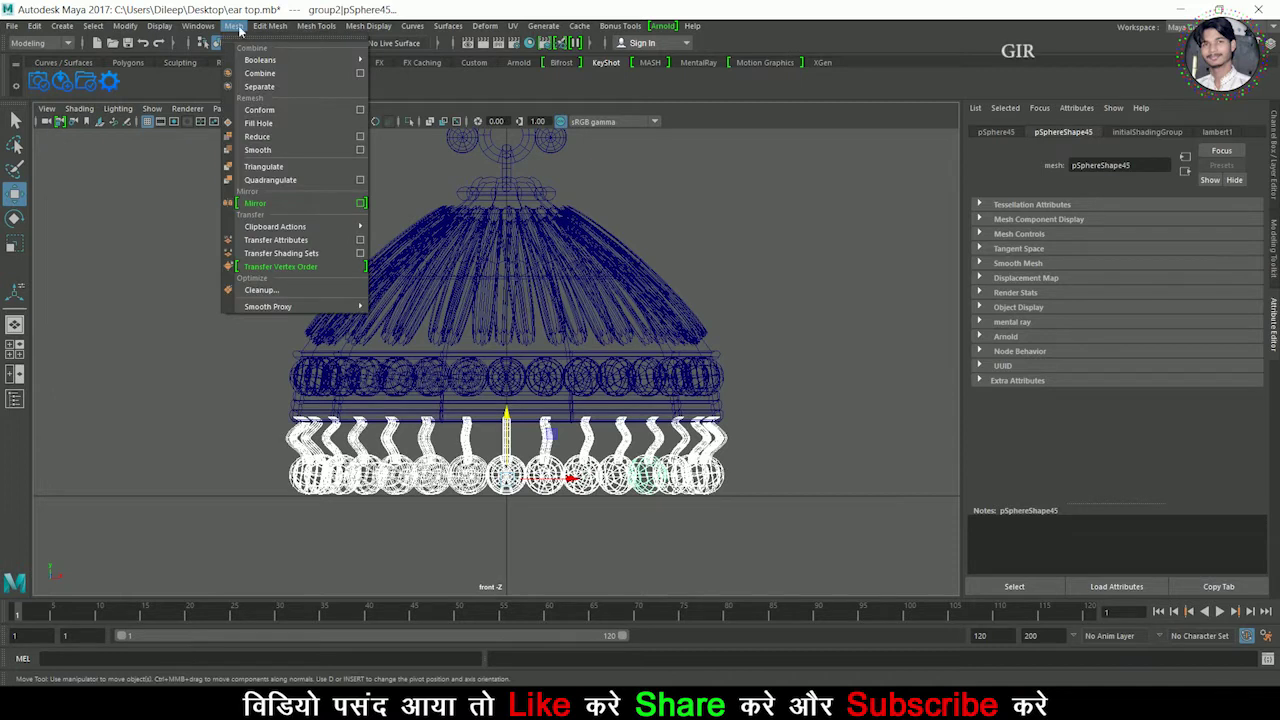
left_click(258, 73)
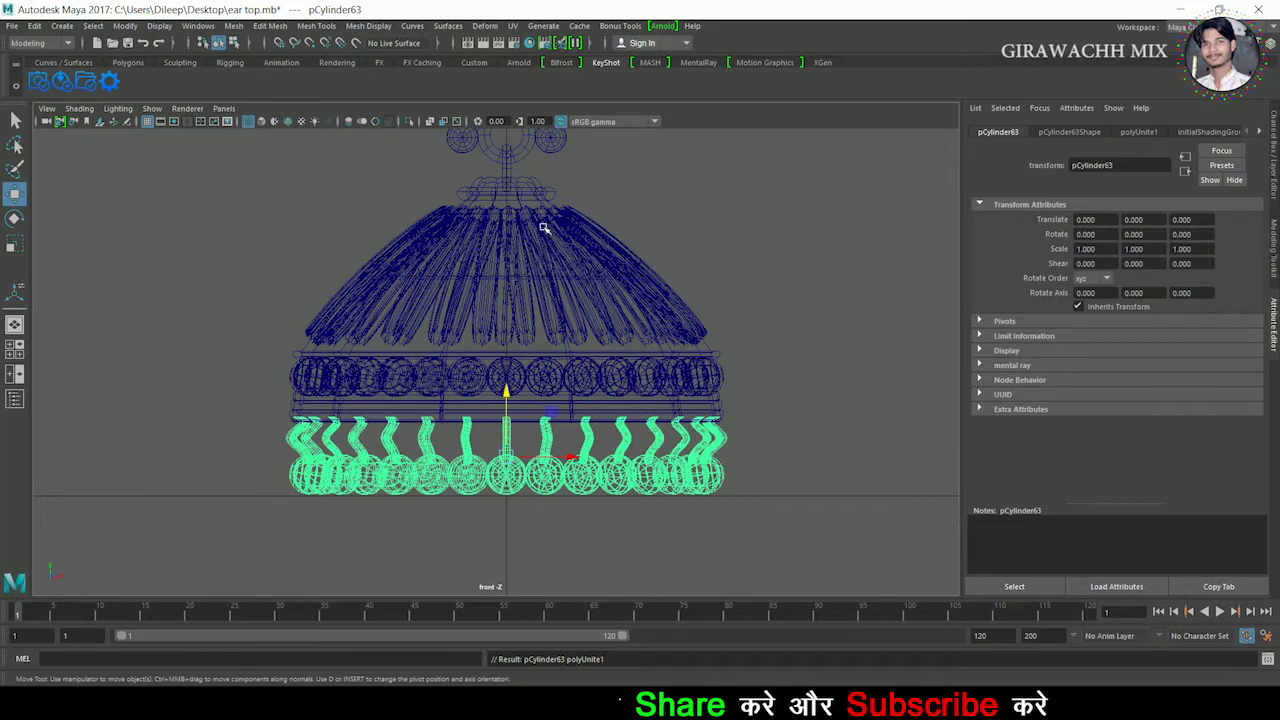
left_click_drag(270, 240, 762, 261)
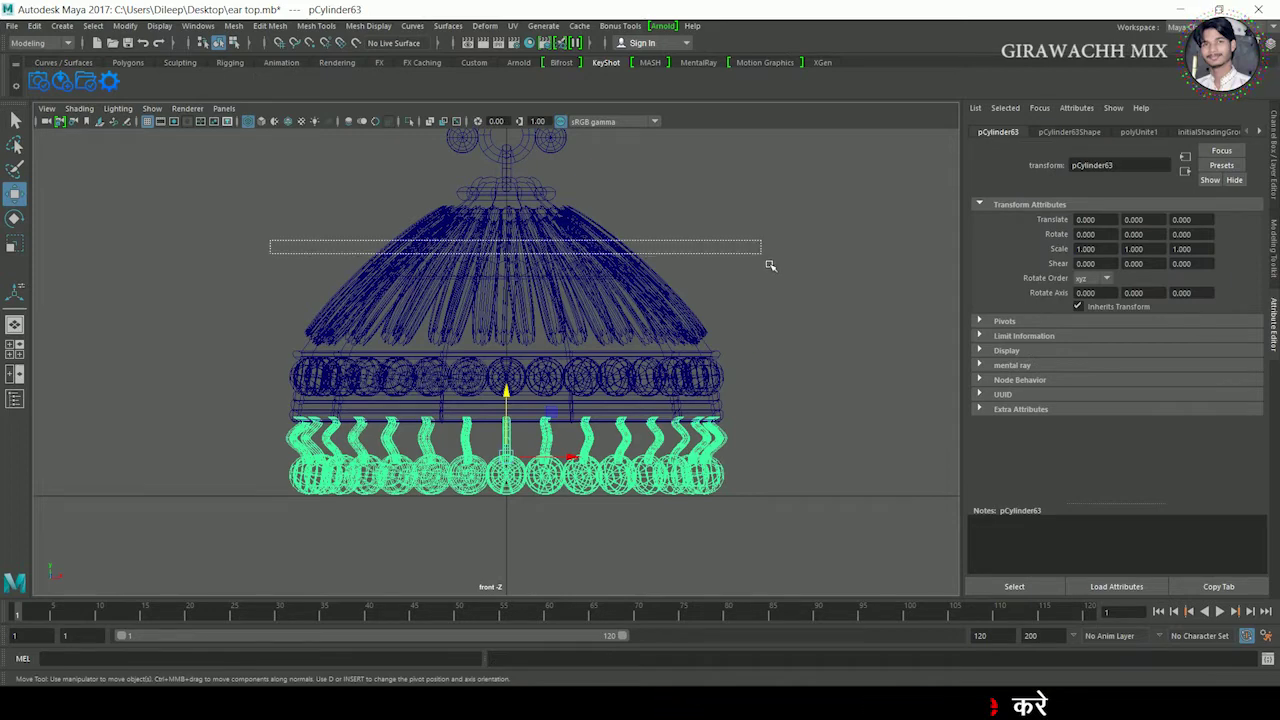
left_click(532, 405, "shift")
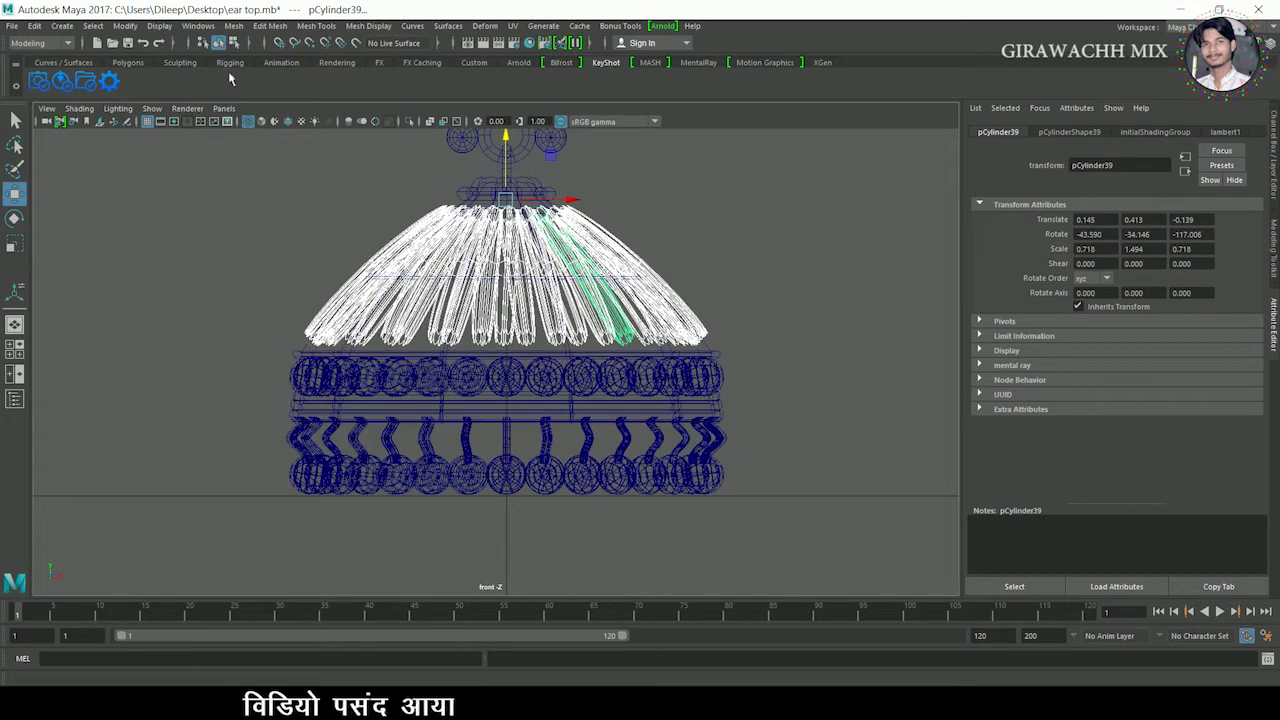
left_click(233, 25)
left_click(262, 66)
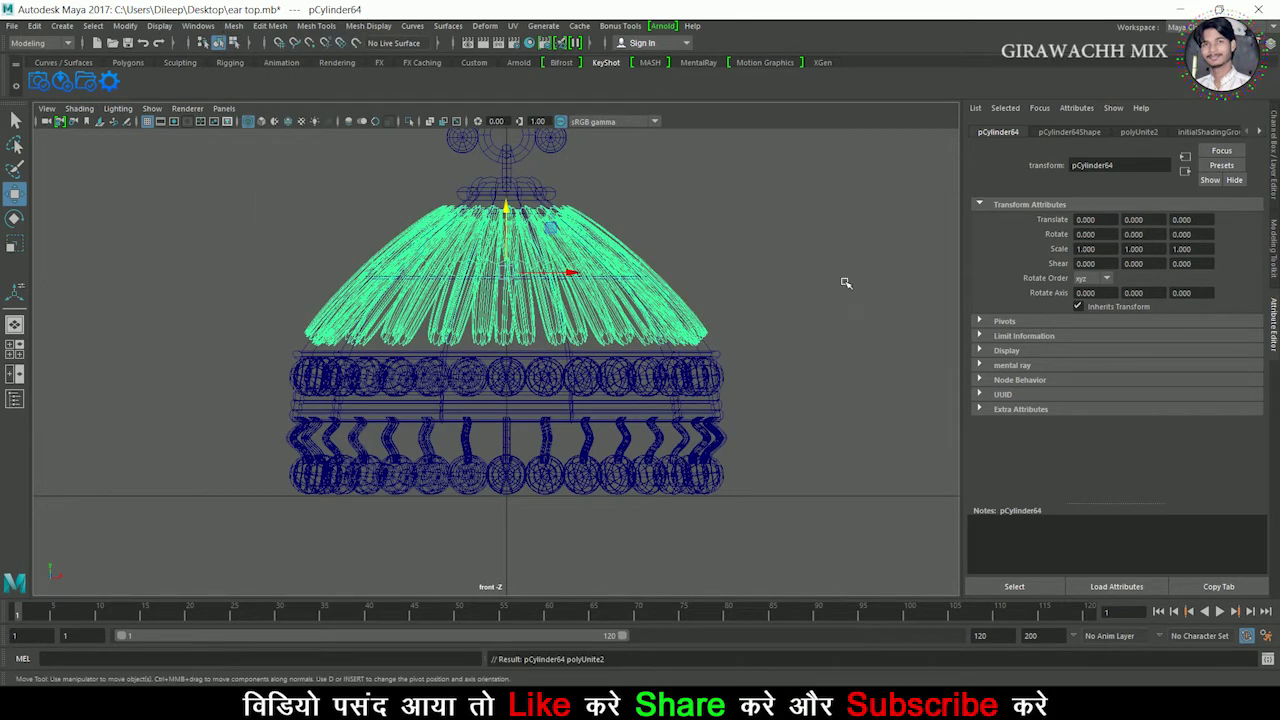
left_click_drag(258, 370, 765, 383)
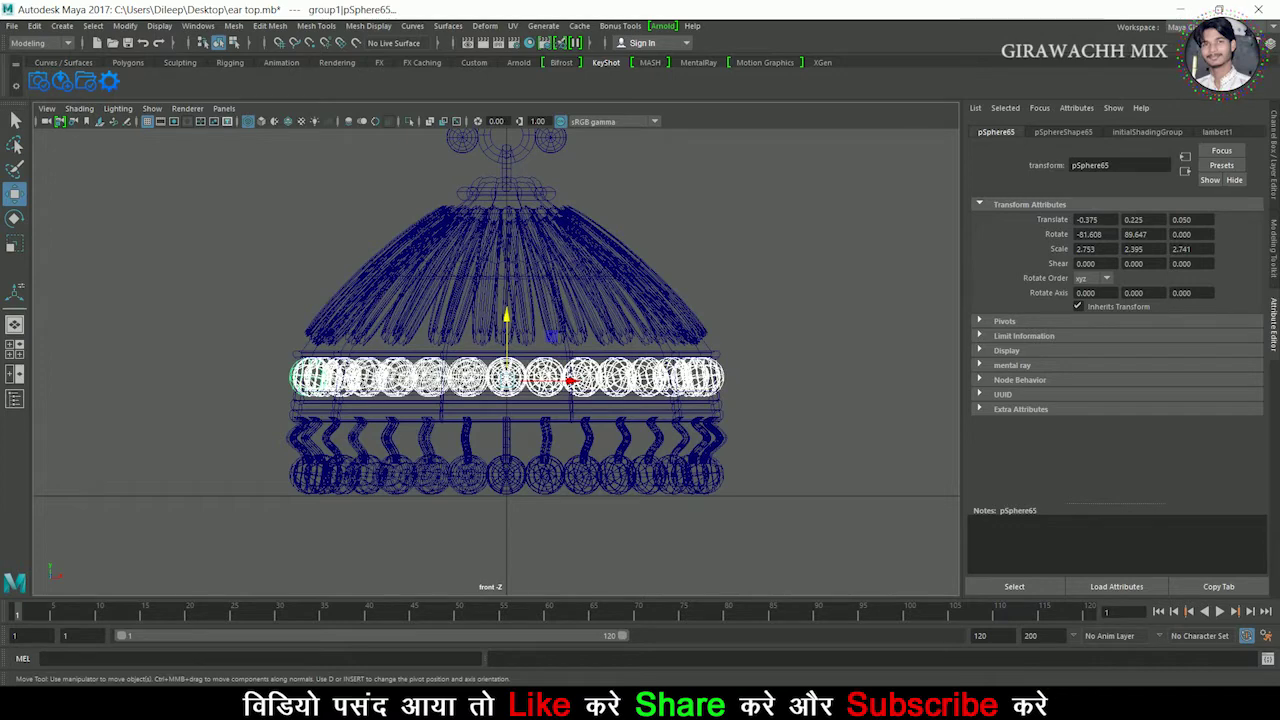
Step: Combine the dome's bead band into one mesh and bring the top disc into view
left_click(233, 25)
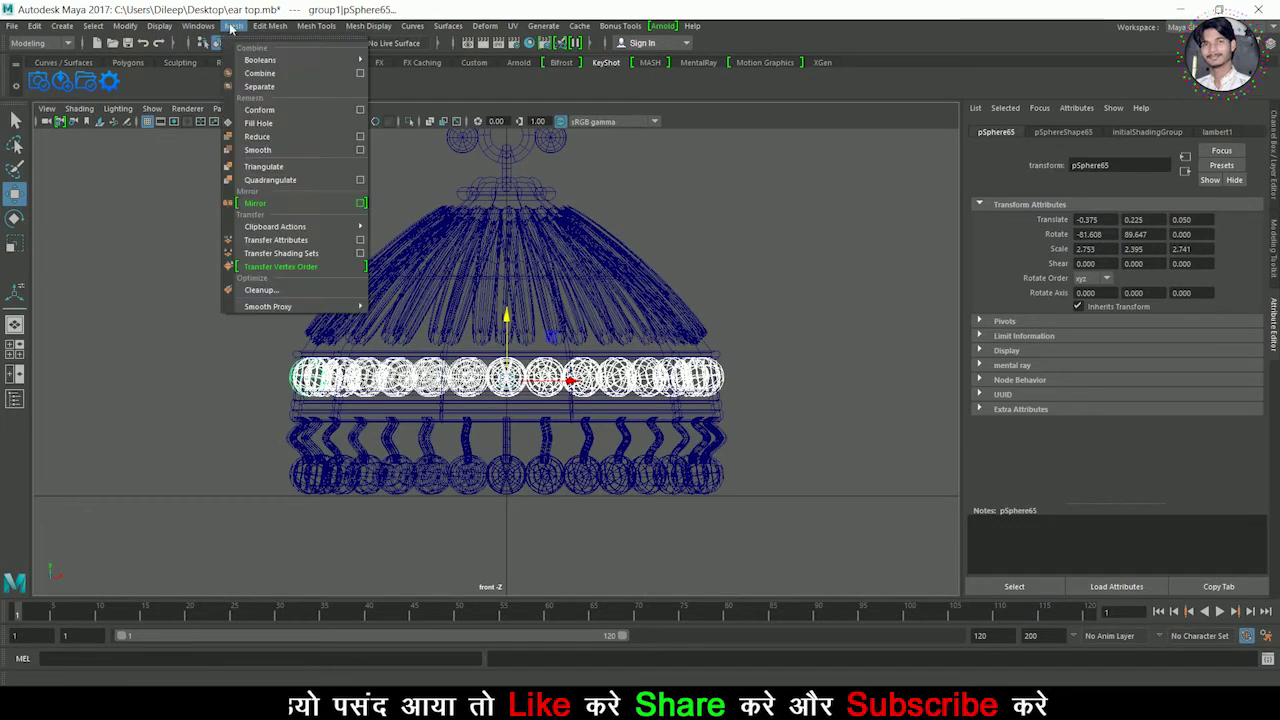
left_click(251, 74)
middle_click_drag(696, 252, 694, 394, "alt")
middle_click_drag(720, 280, 720, 406, "alt")
middle_click_drag(535, 220, 535, 268, "alt")
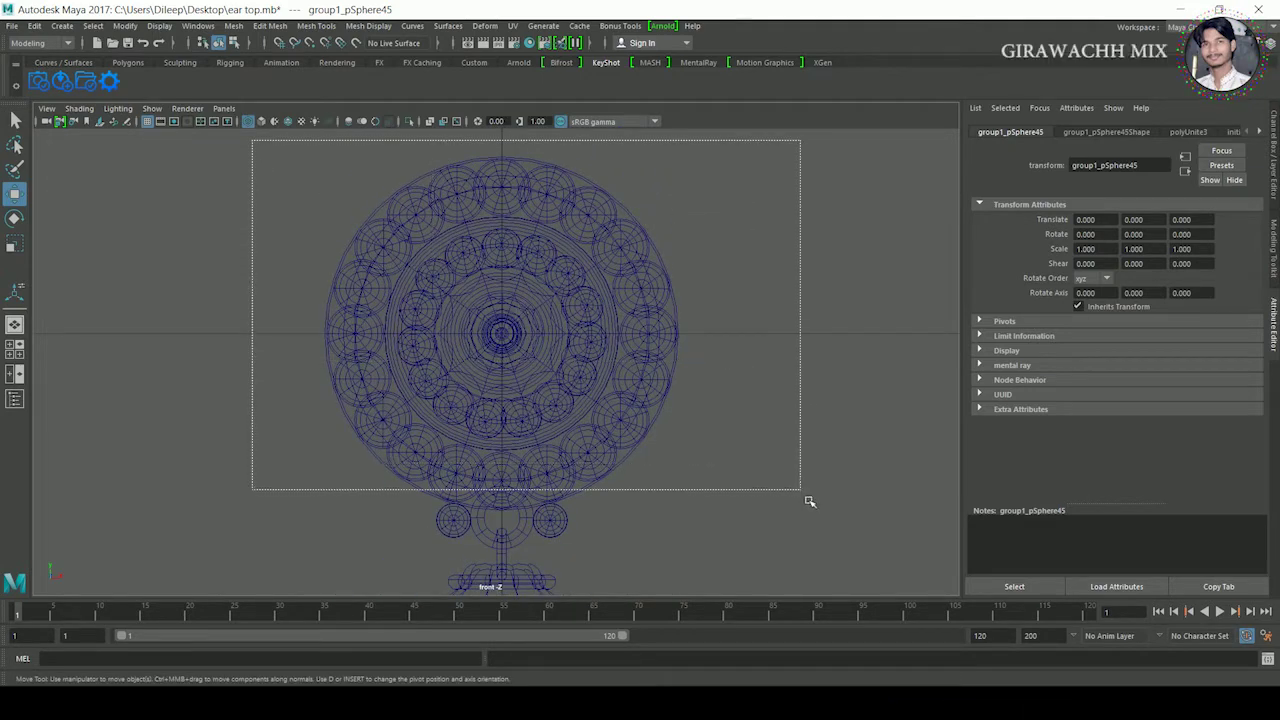
Step: Combine the top disc's outer sphere ring into pSphere73
left_click_drag(260, 152, 810, 492)
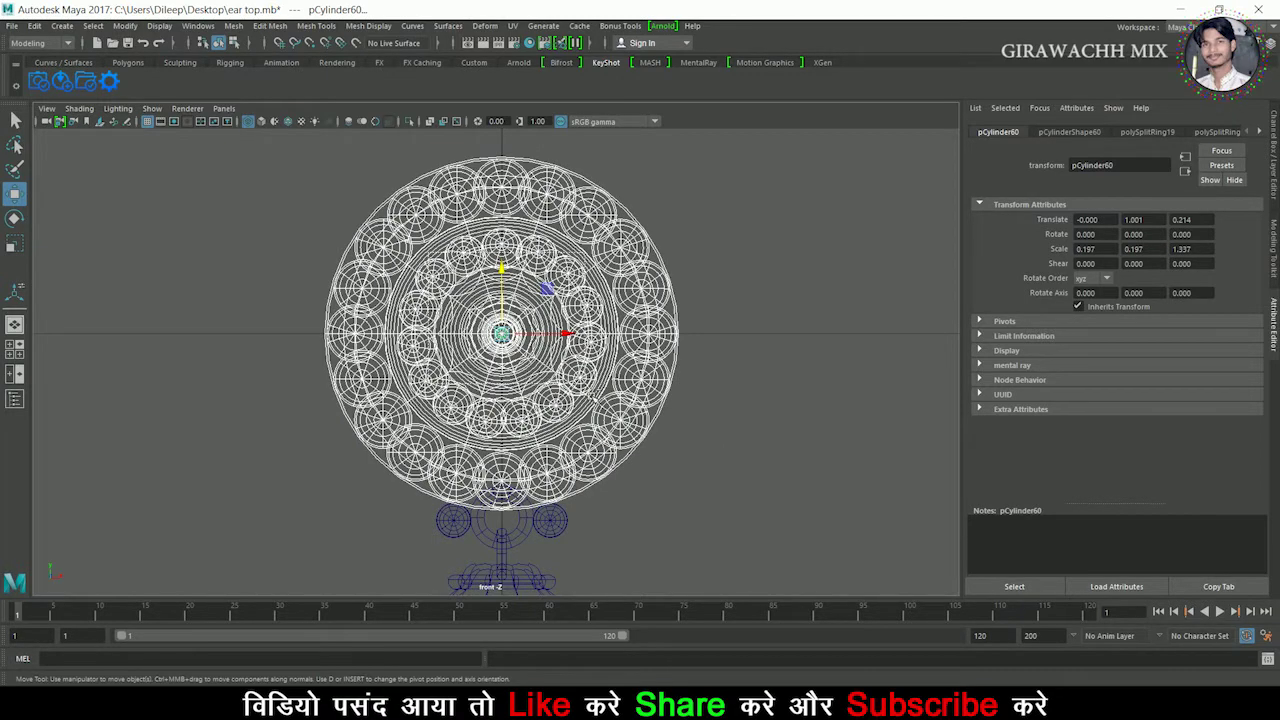
left_click(588, 381)
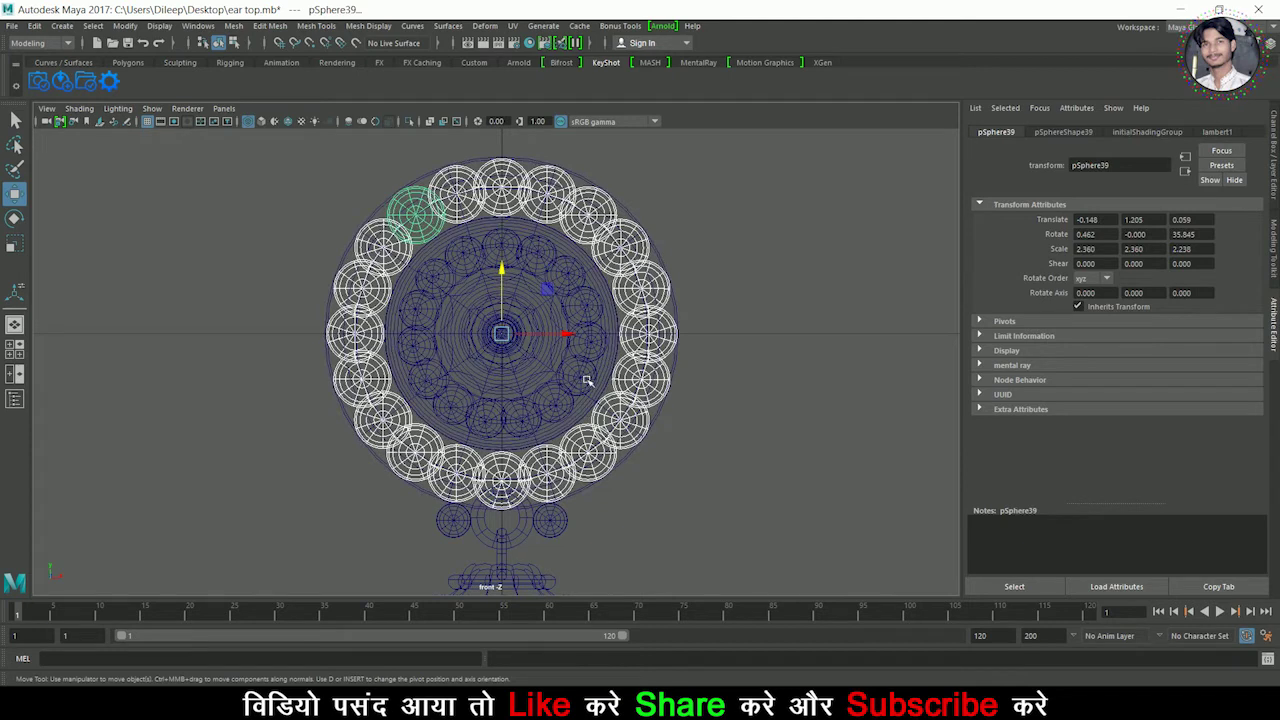
left_click(233, 26)
left_click(245, 74)
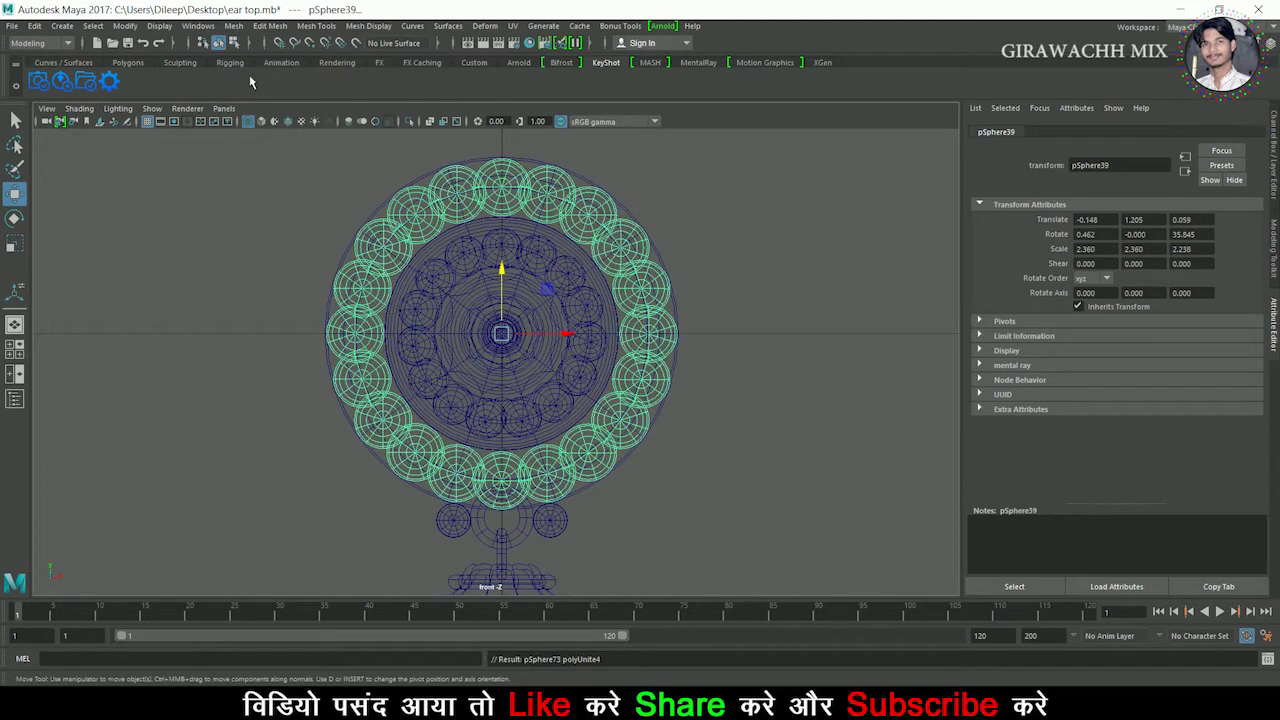
Step: Combine the disc's inner sphere ring into pSphere74 and clear the selection
left_click_drag(311, 205, 662, 449)
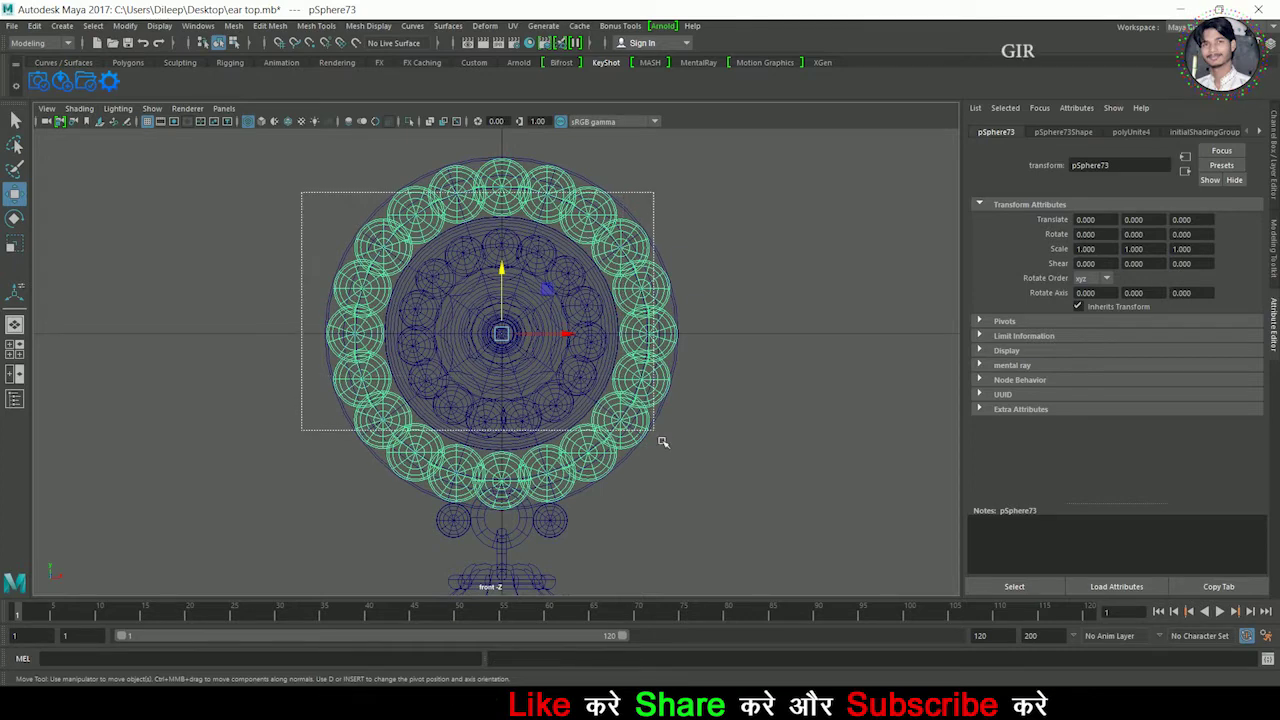
left_click(655, 400, "ctrl")
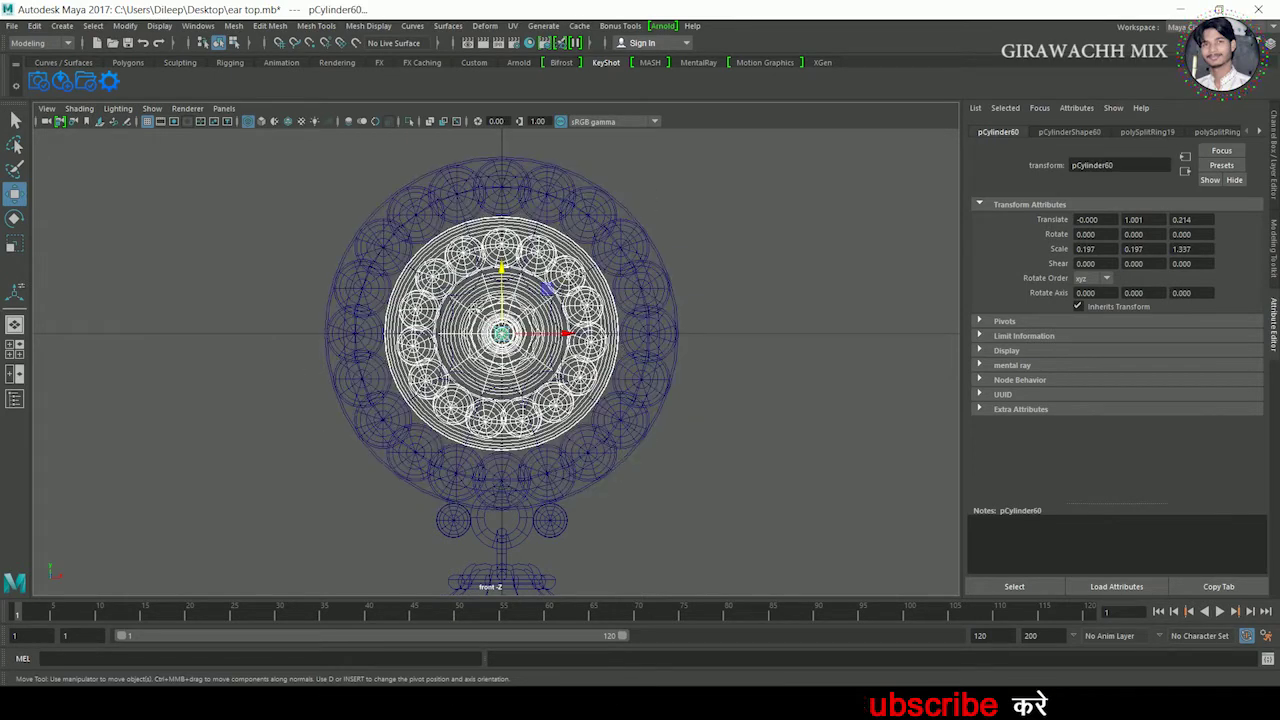
left_click(543, 373, "ctrl")
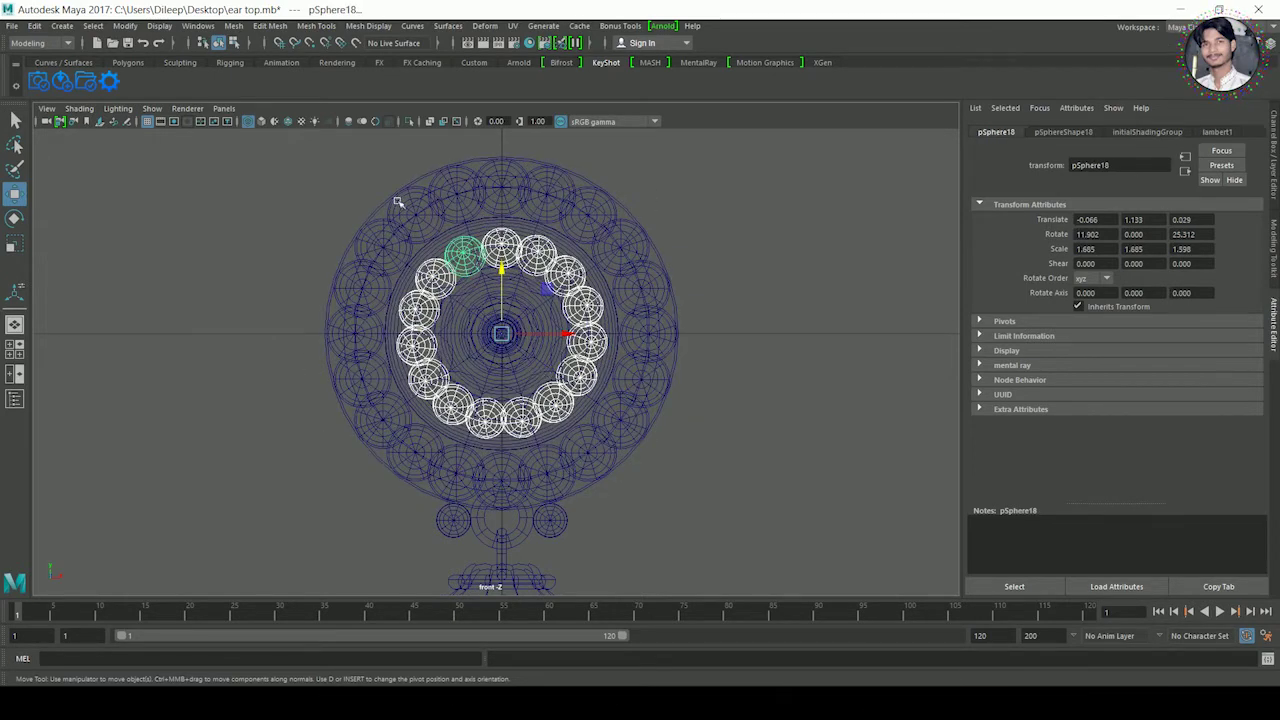
left_click(233, 25)
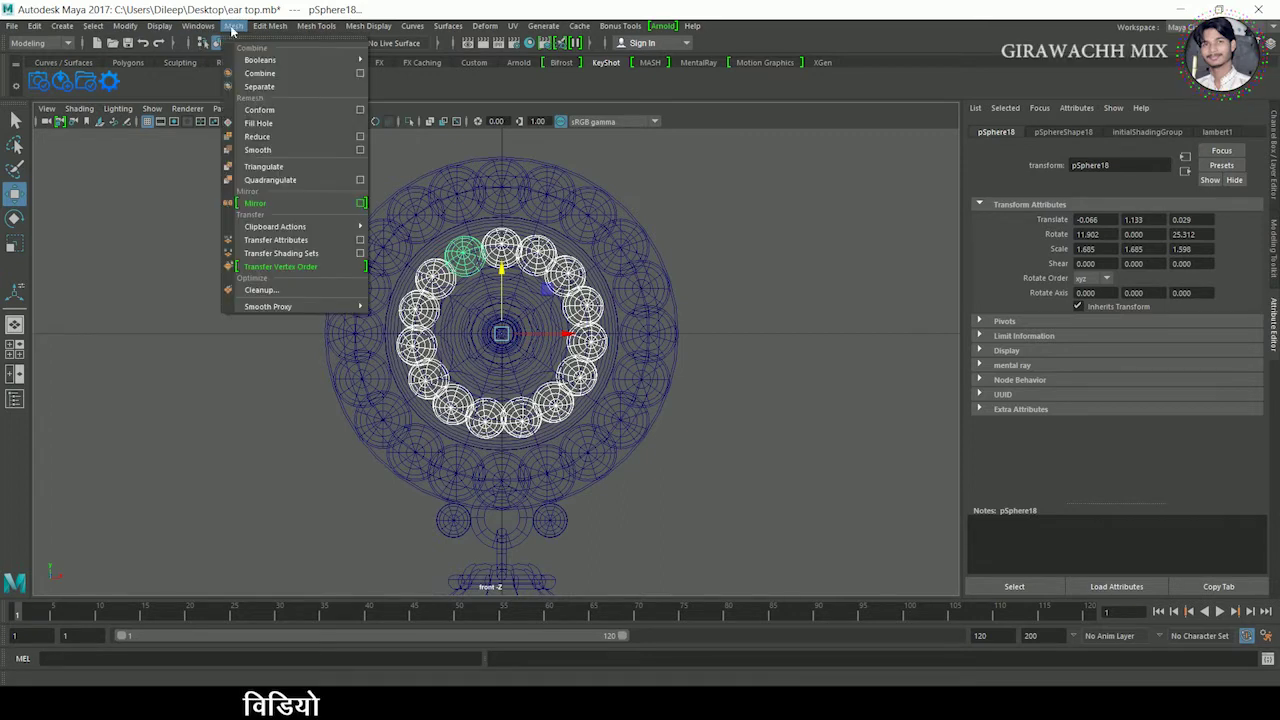
left_click(255, 80)
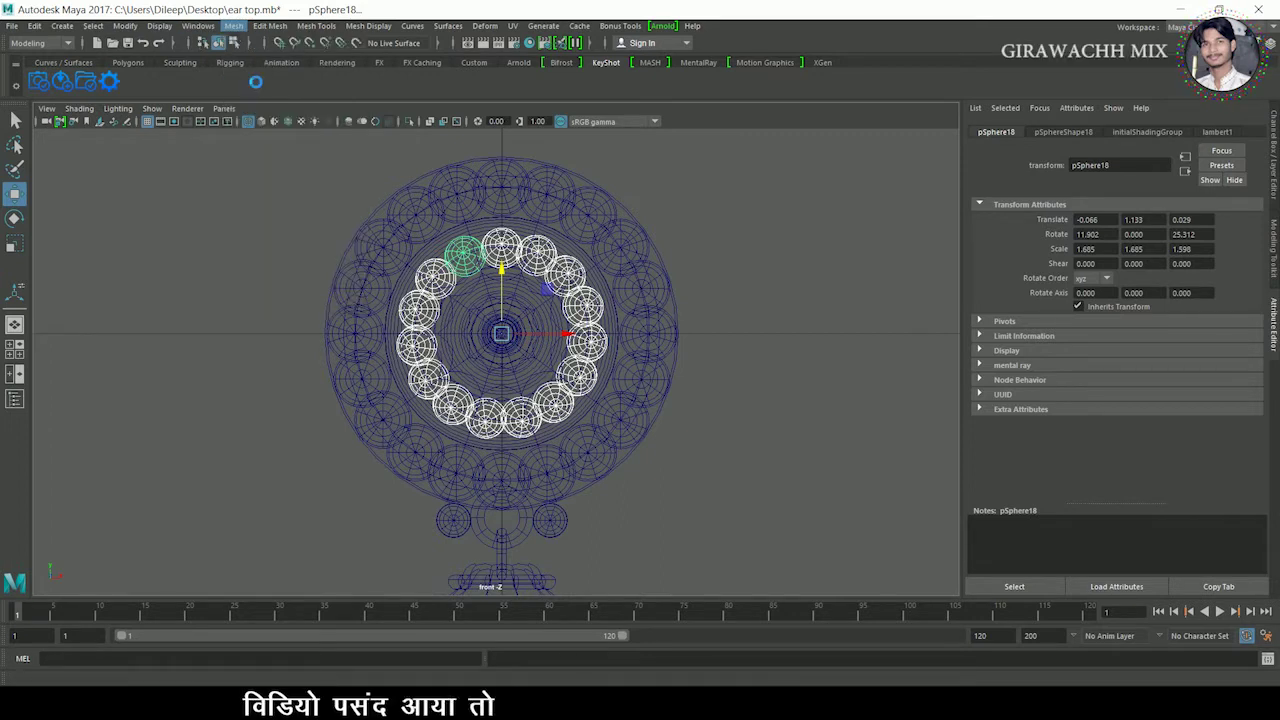
left_click(742, 319)
scroll(742, 319, "down", 10)
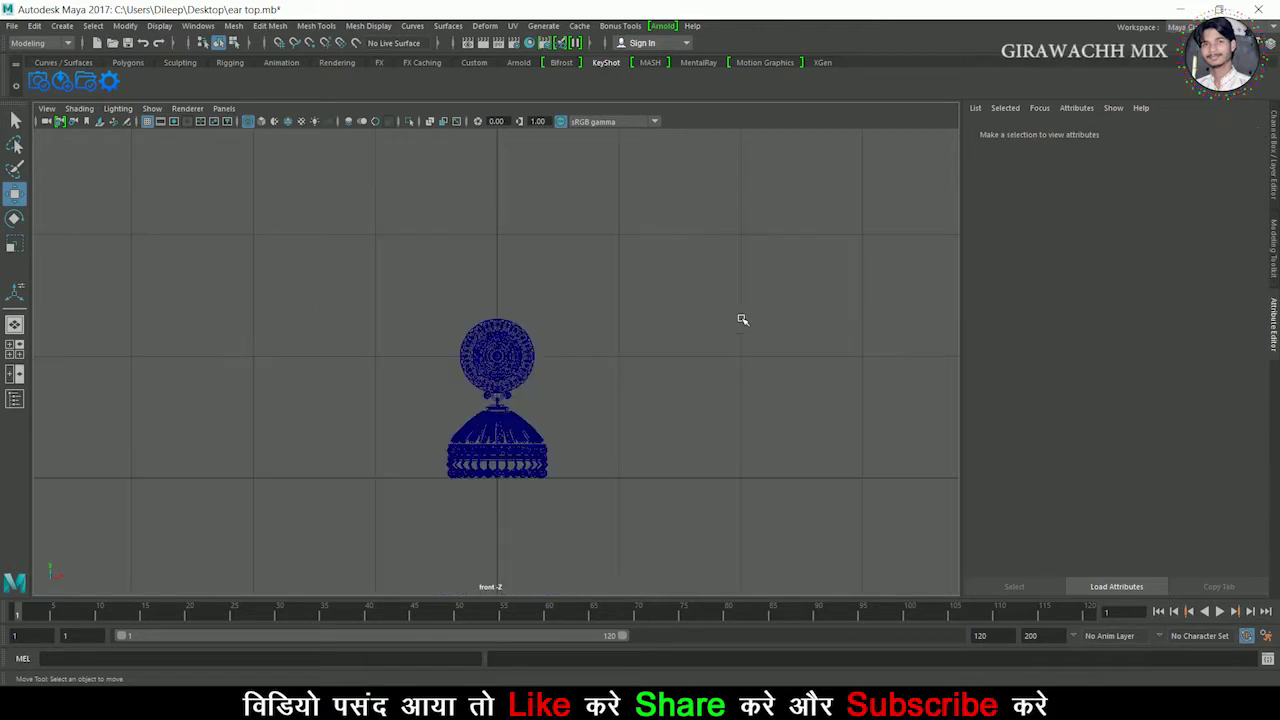
Step: In the full perspective view, select each combined part in turn to check it
key("space")
key("space")
left_click_drag(362, 310, 630, 324)
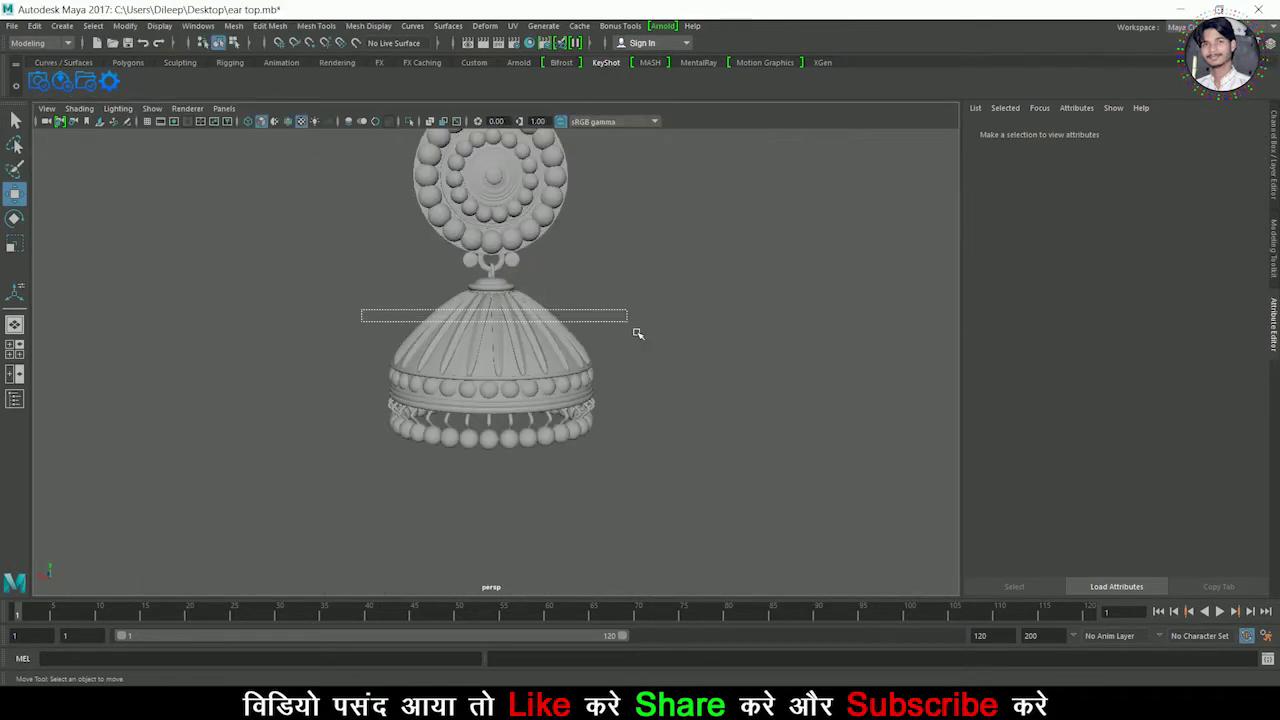
left_click(638, 333)
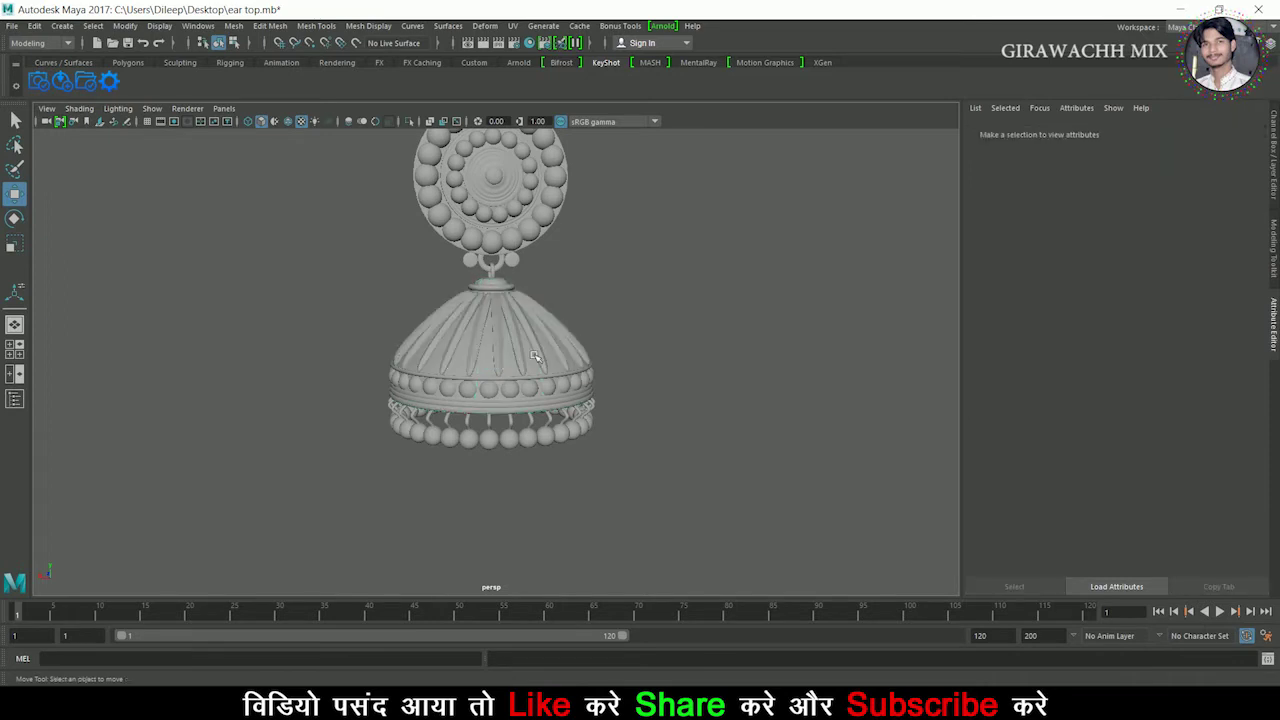
left_click(528, 354)
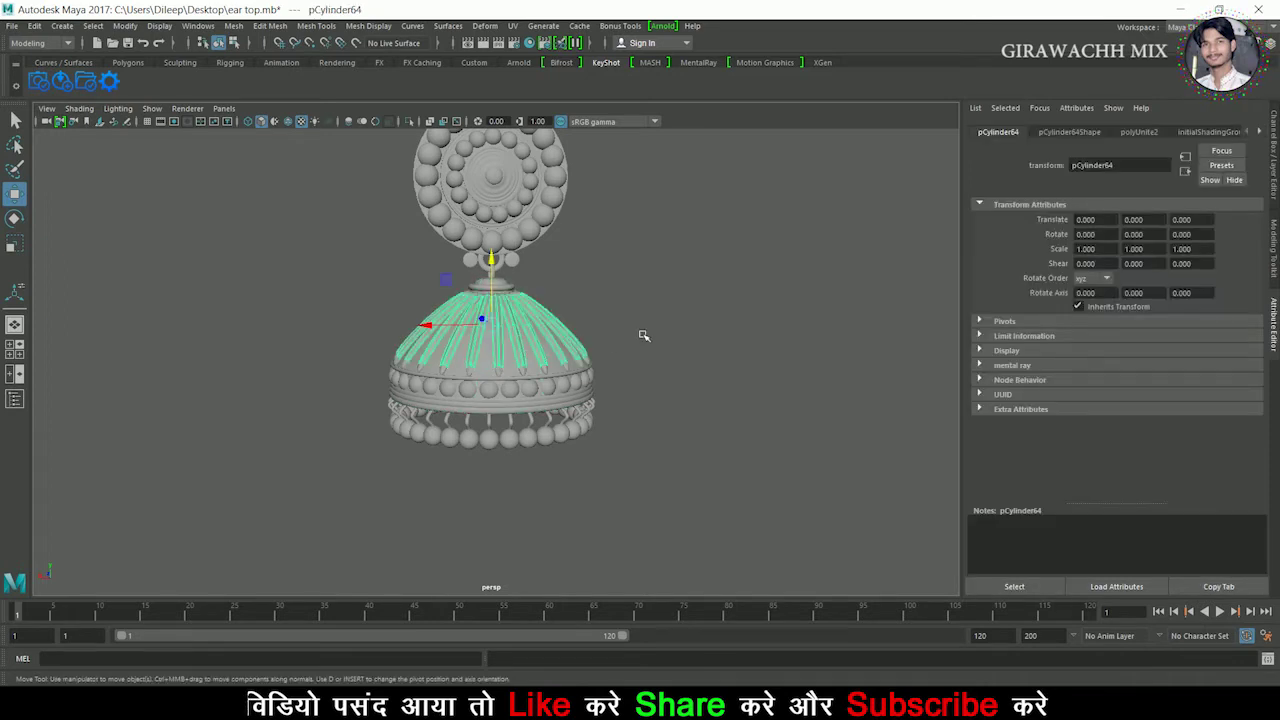
left_click(640, 332)
left_click(551, 234)
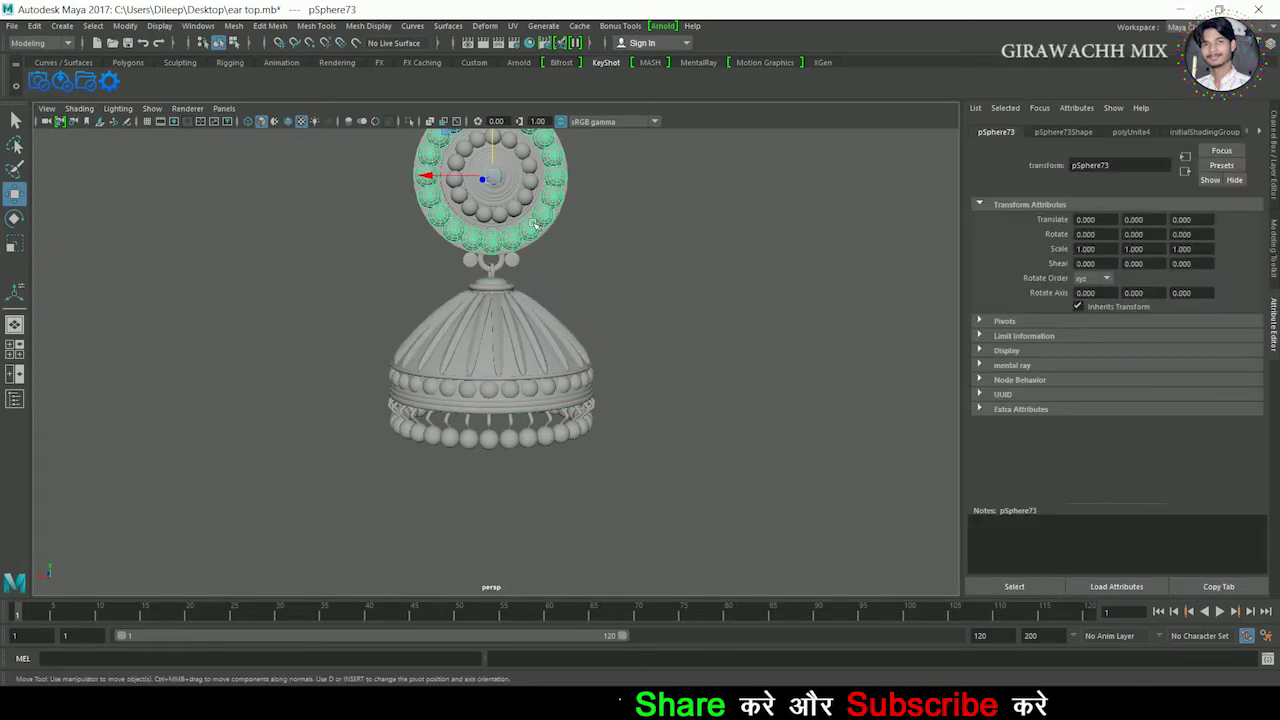
left_click(539, 398)
left_click(540, 445)
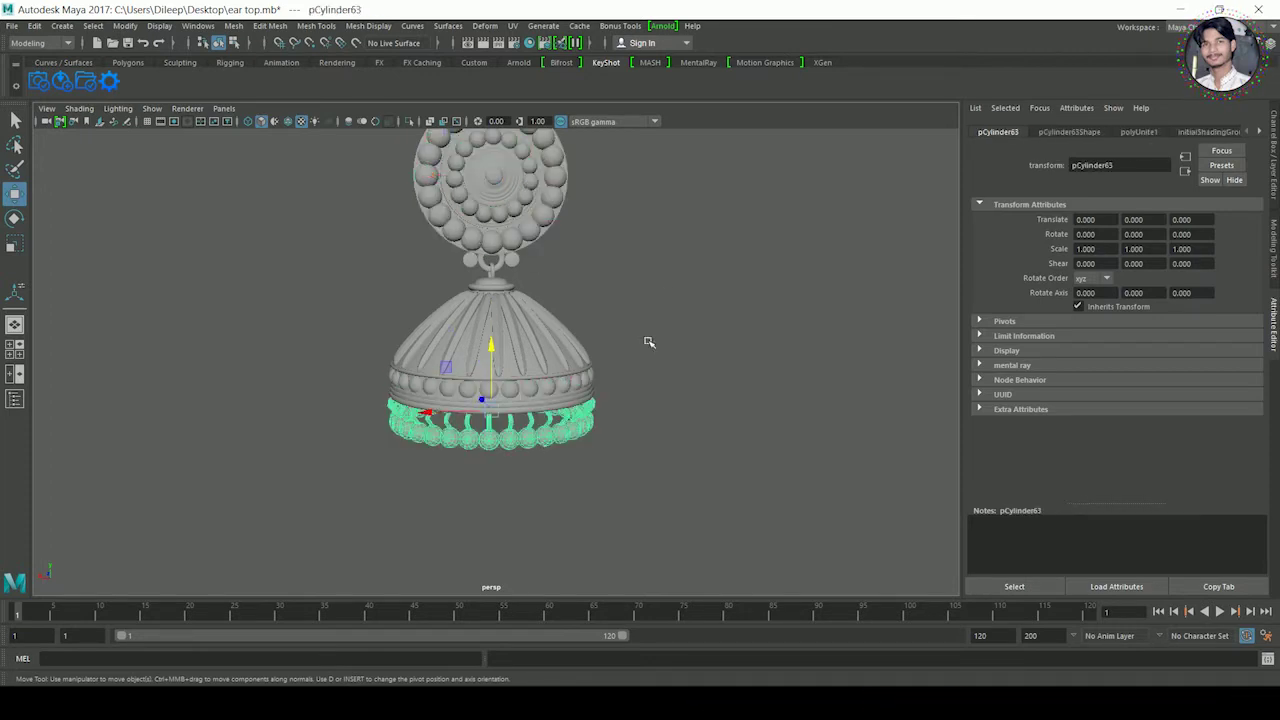
left_click(649, 342)
Step: Select the whole earring and zoom in on it
mouse_move(694, 351)
left_mouse_down("alt")
mouse_move(671, 366)
mouse_move(668, 356)
left_mouse_up("alt")
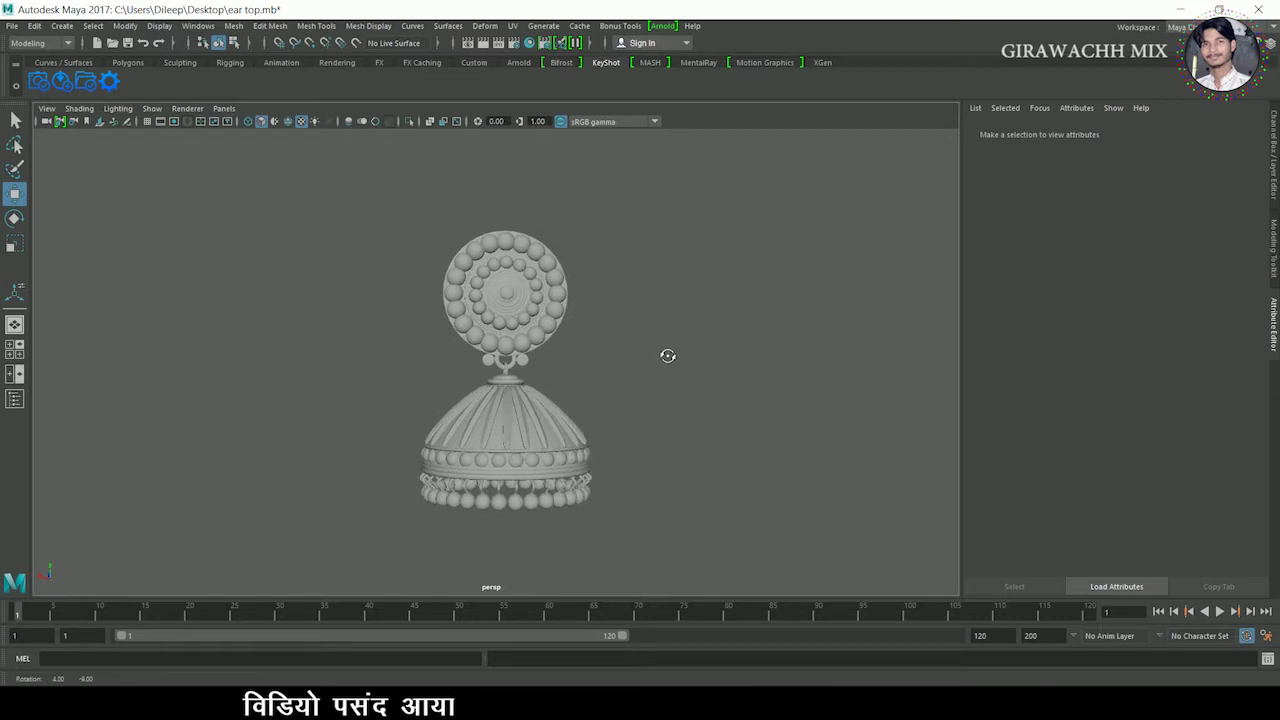
left_click_drag(331, 197, 640, 428)
middle_click_drag(640, 423, 677, 376, "alt")
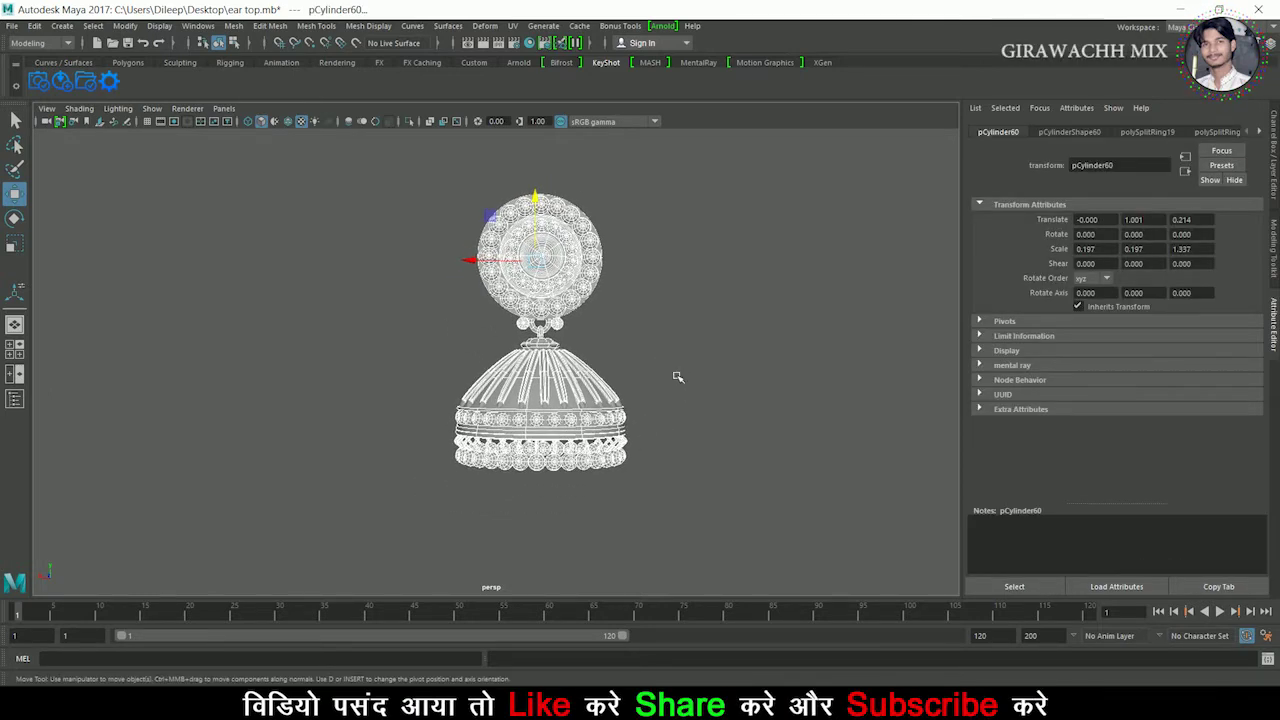
right_click_drag(677, 376, 766, 402, "alt")
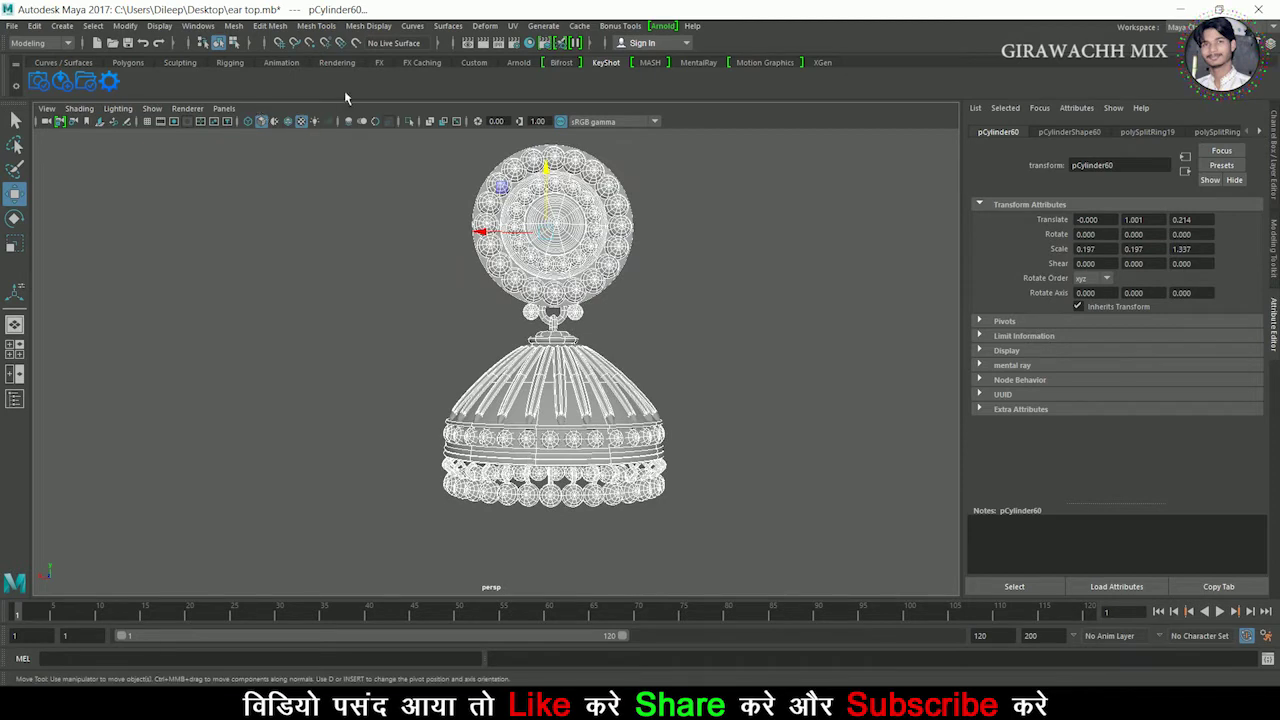
left_click(337, 62)
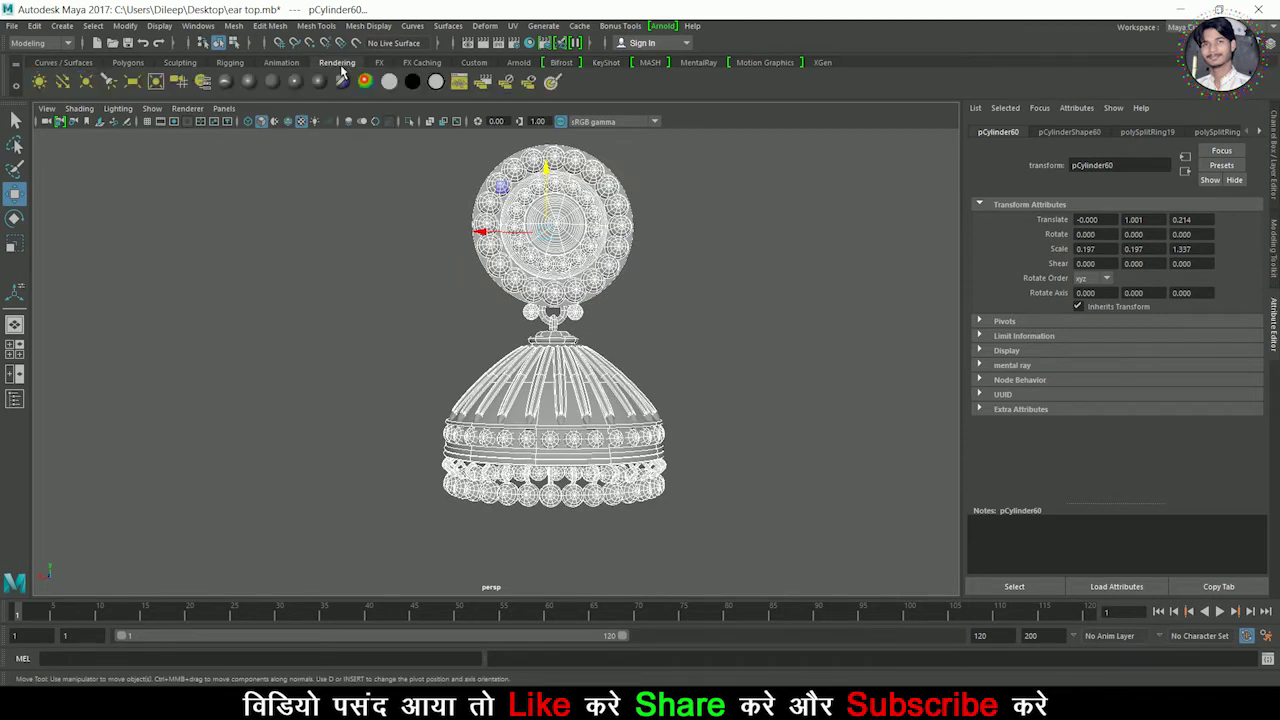
Step: Assign a new Blinn material to the whole earring
left_click(251, 82)
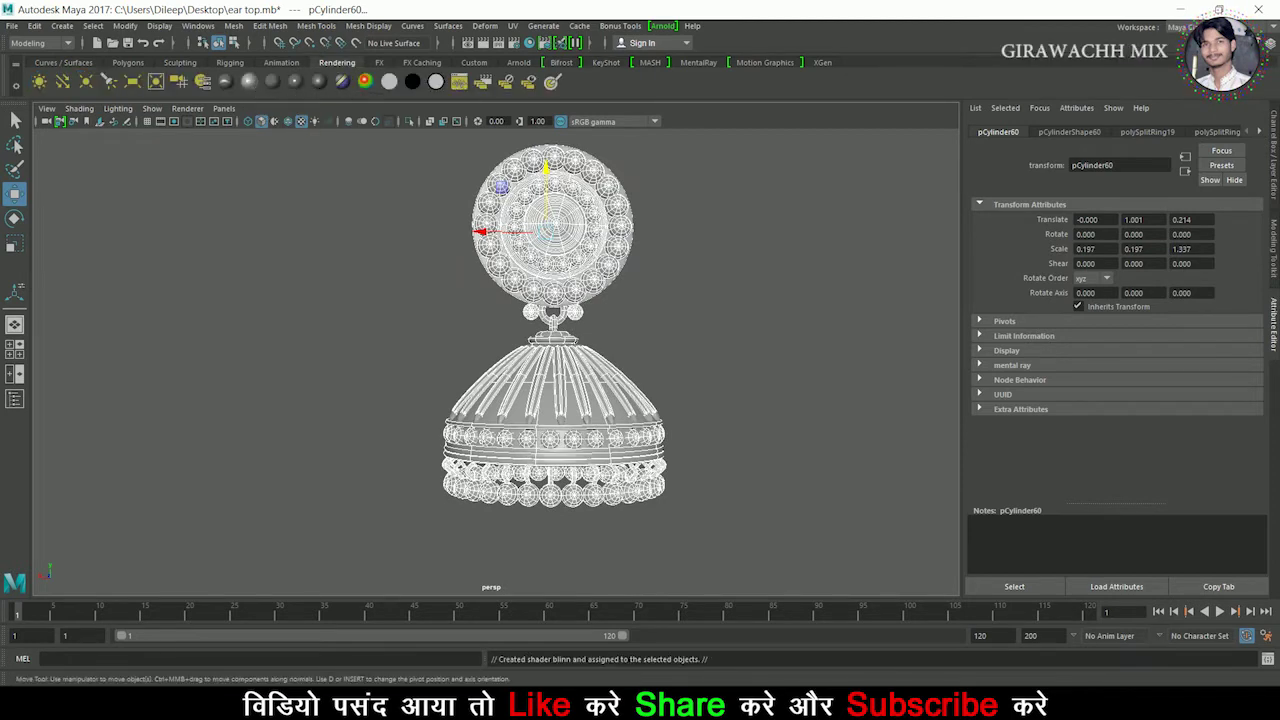
left_click(803, 396)
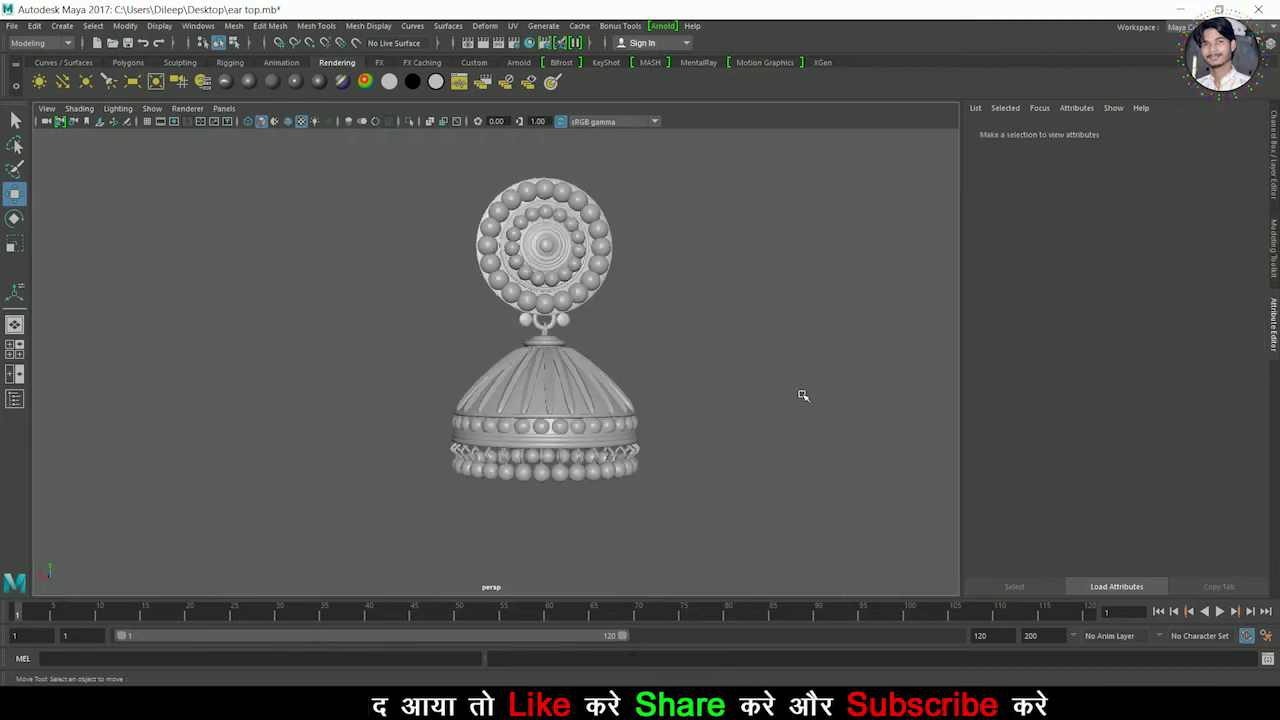
scroll(792, 386, "up", 2)
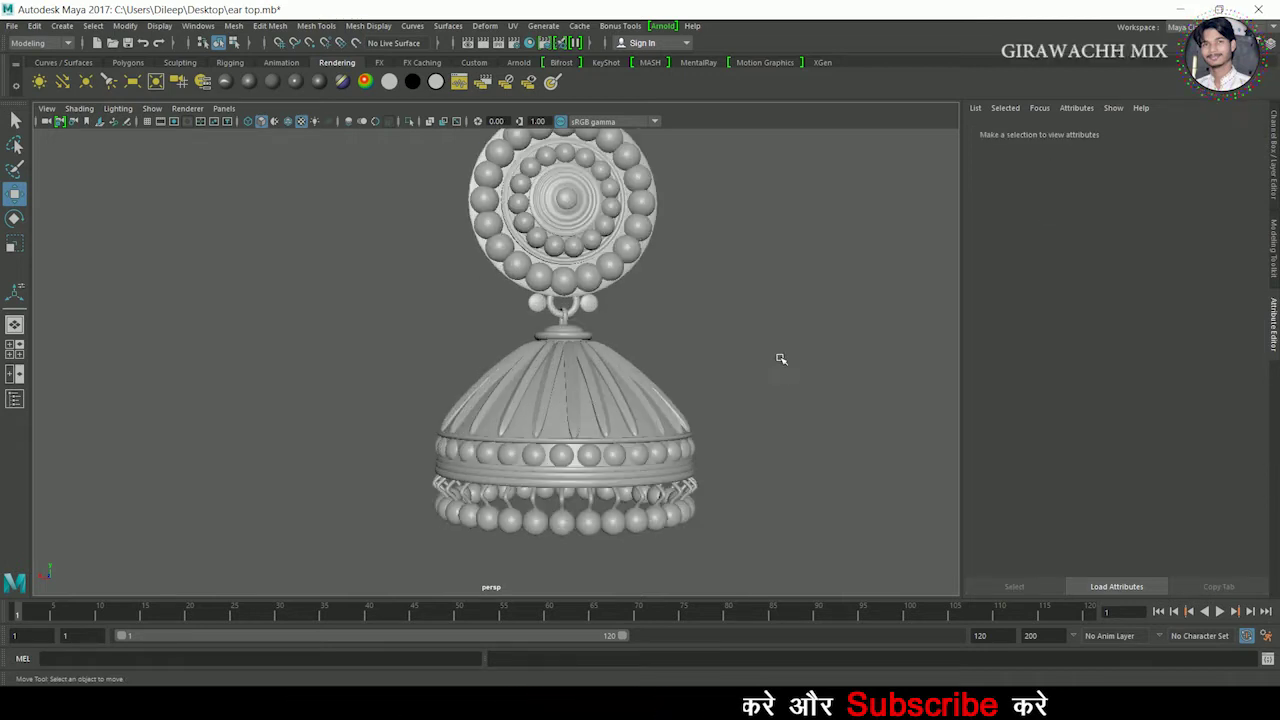
scroll(770, 366, "down", 1)
Step: Orbit to a side view and select the outer bead ring pSphere73 and the bead fringe
mouse_move(812, 389)
left_mouse_down("alt")
mouse_move(600, 391)
mouse_move(743, 403)
left_mouse_up("alt")
middle_click_drag(732, 322, 728, 347, "alt")
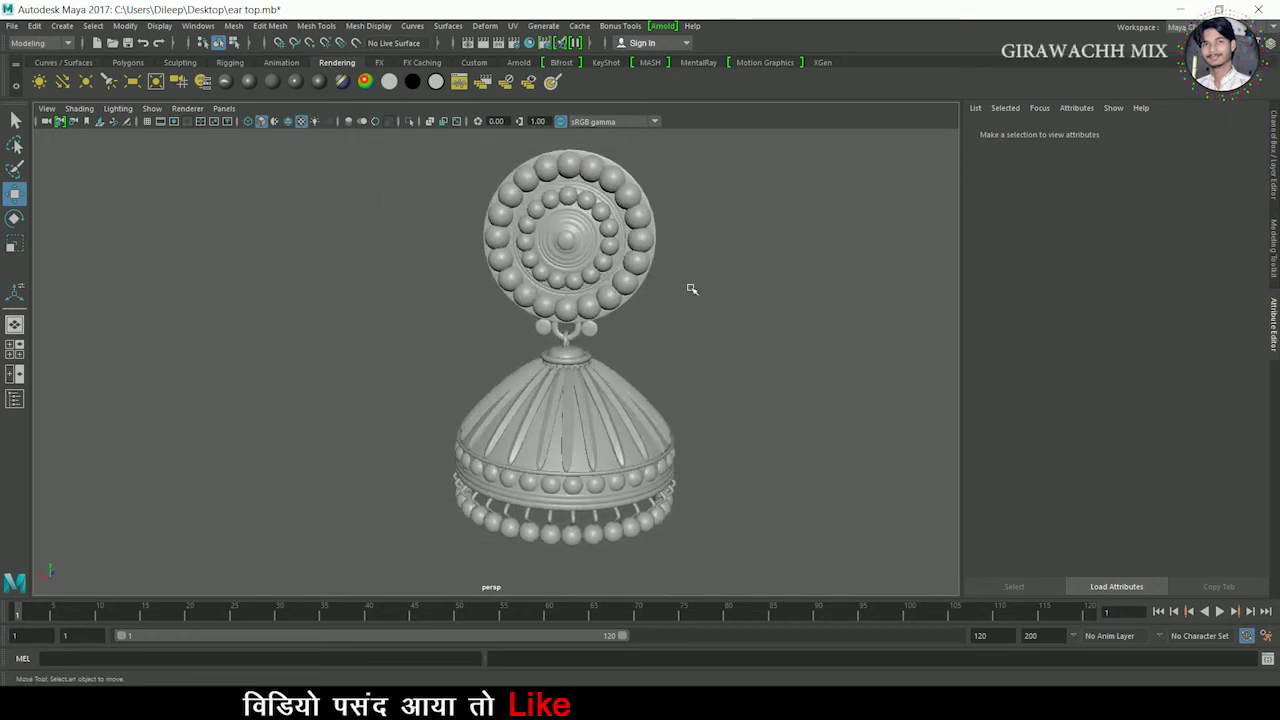
left_click(645, 234)
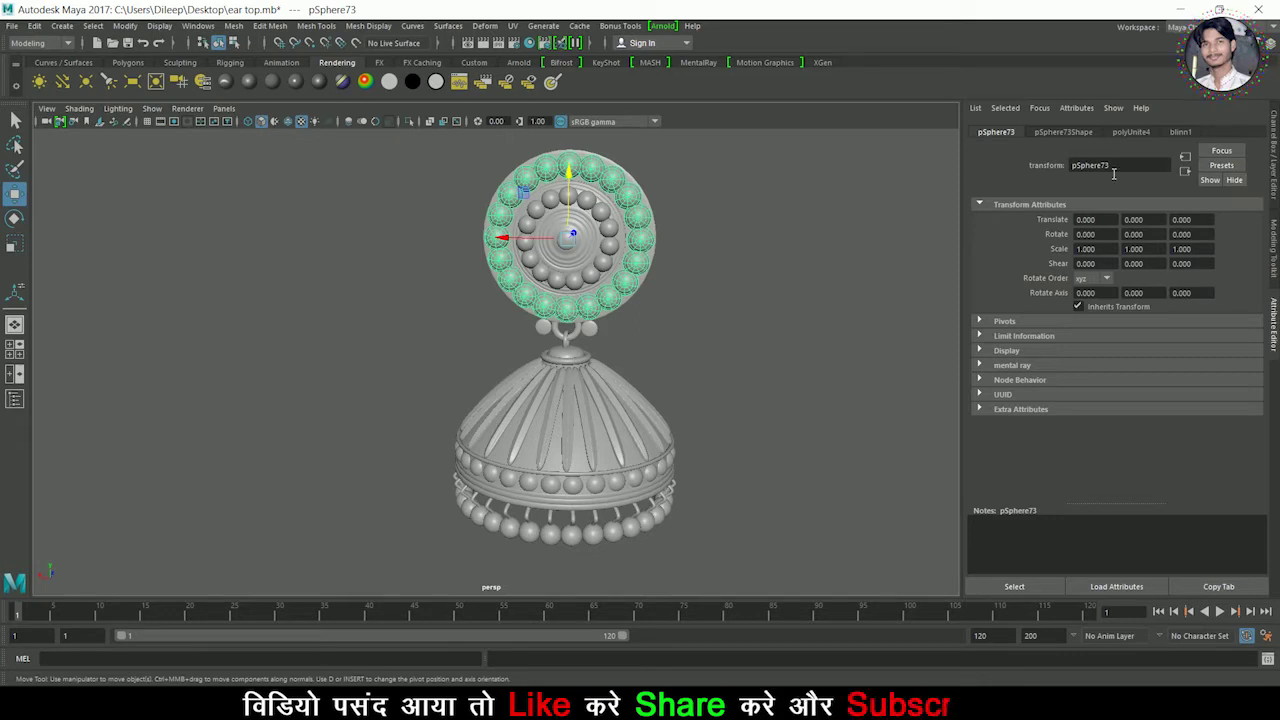
left_click(662, 533)
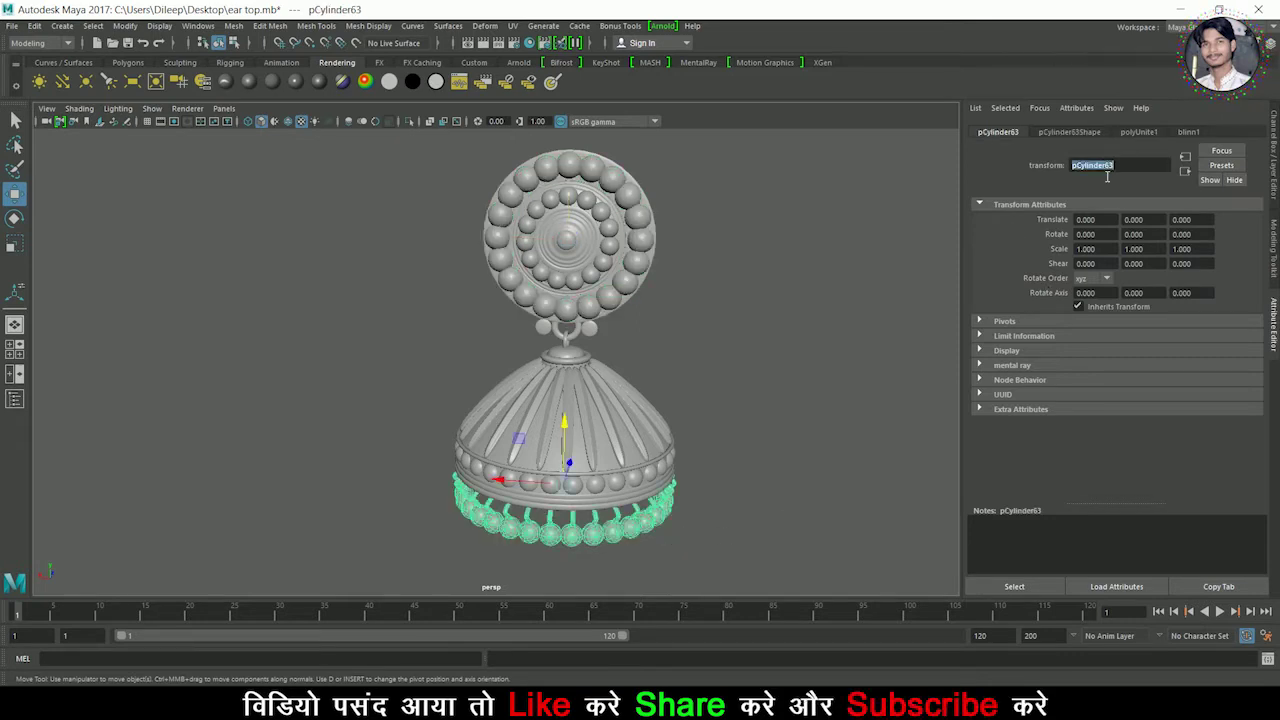
Step: Rename the bead fringe to 'a' and the dome's bead row to 'b'
type("a")
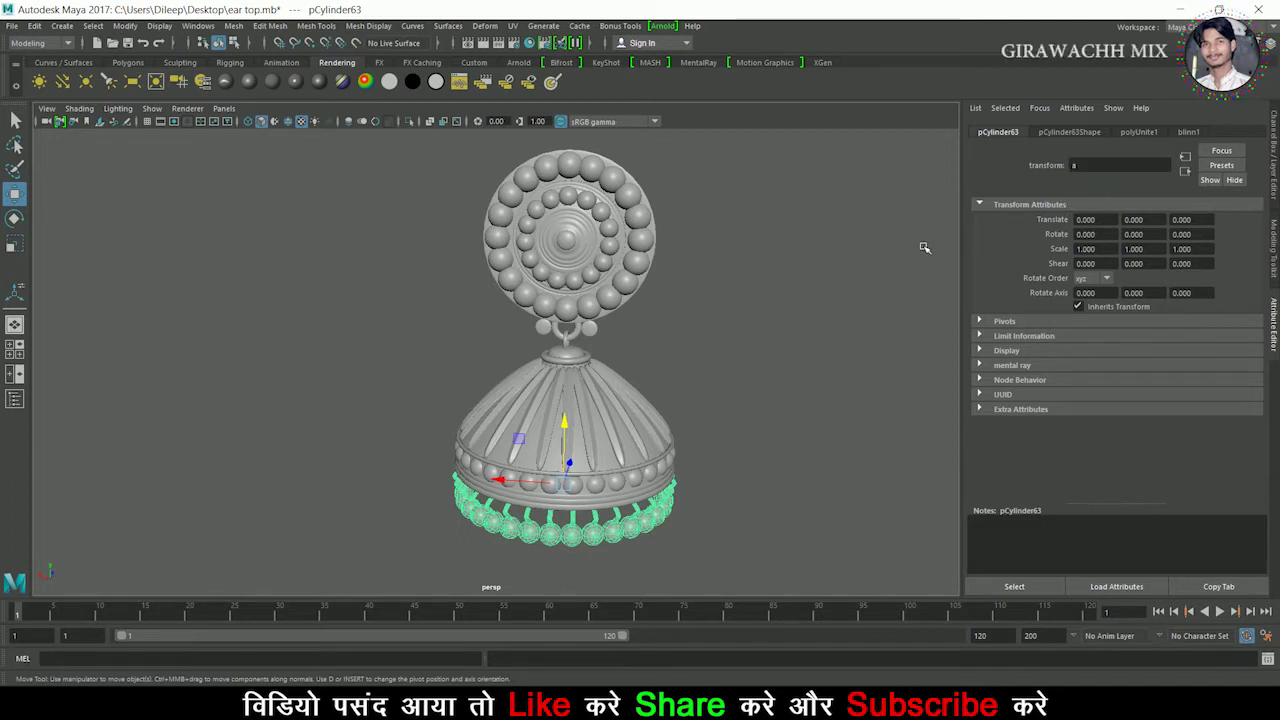
key("Return")
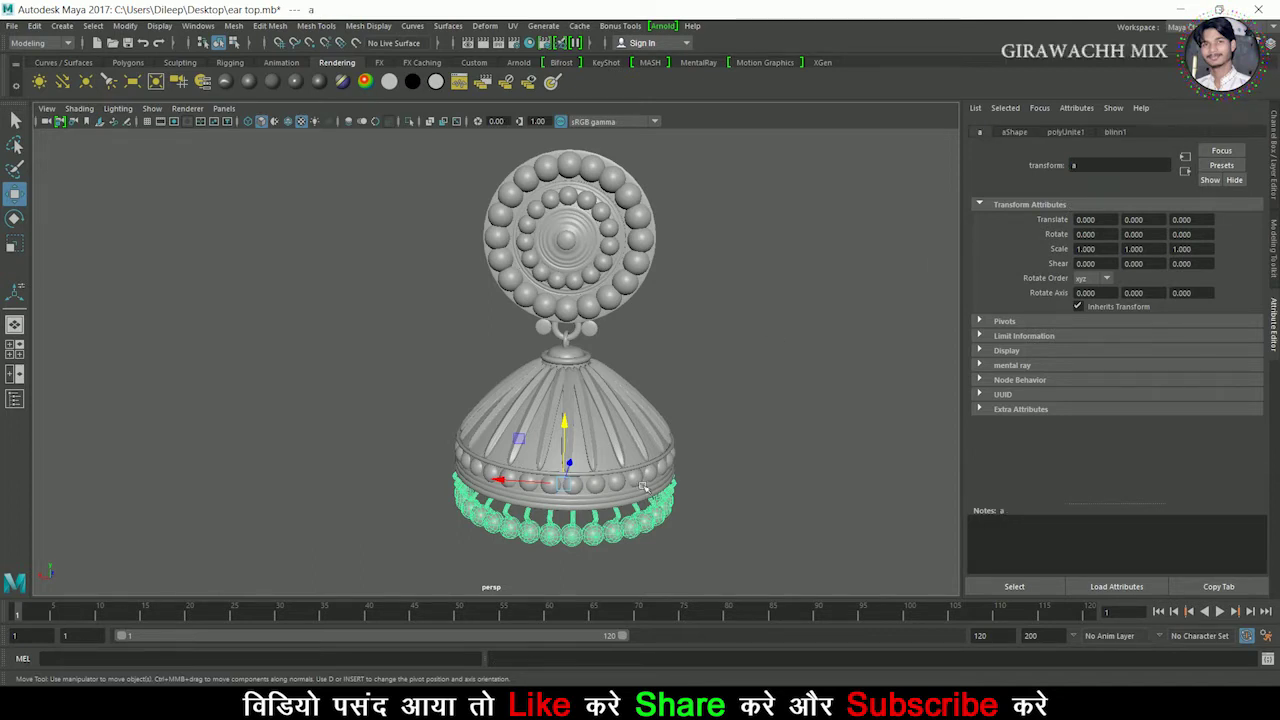
left_click(643, 486)
double_click(1108, 166)
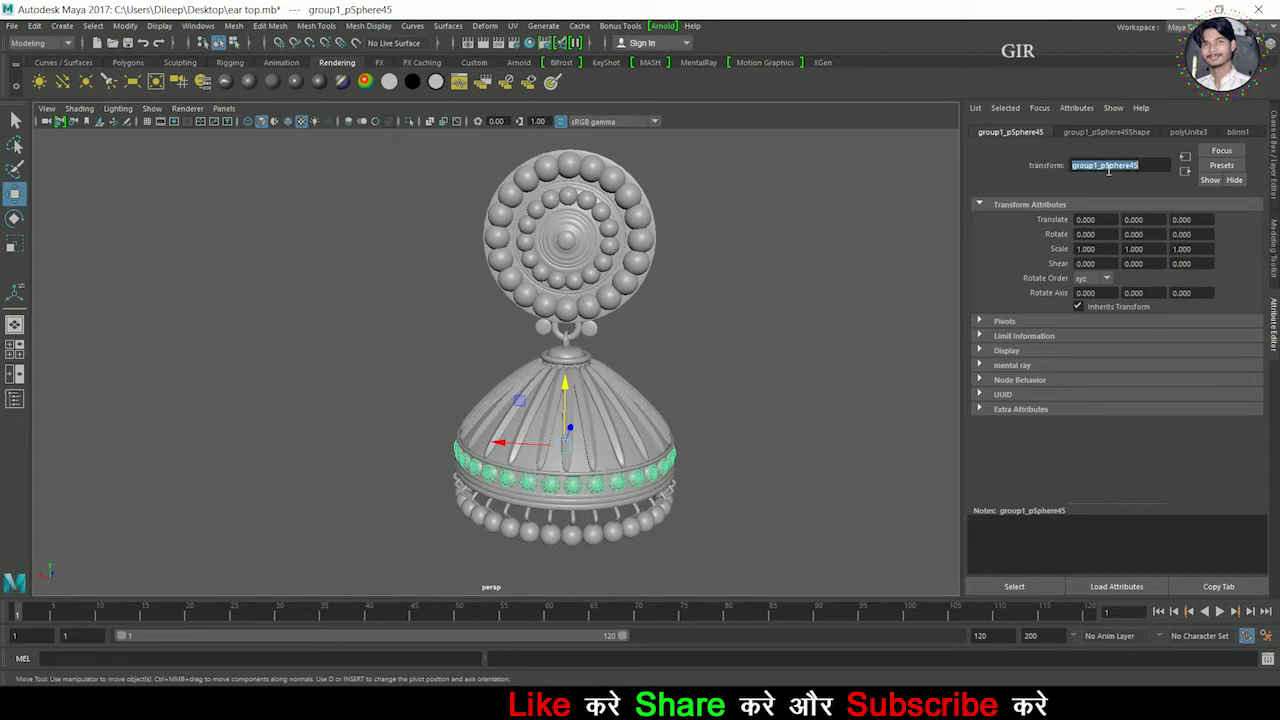
type("b")
key("Return")
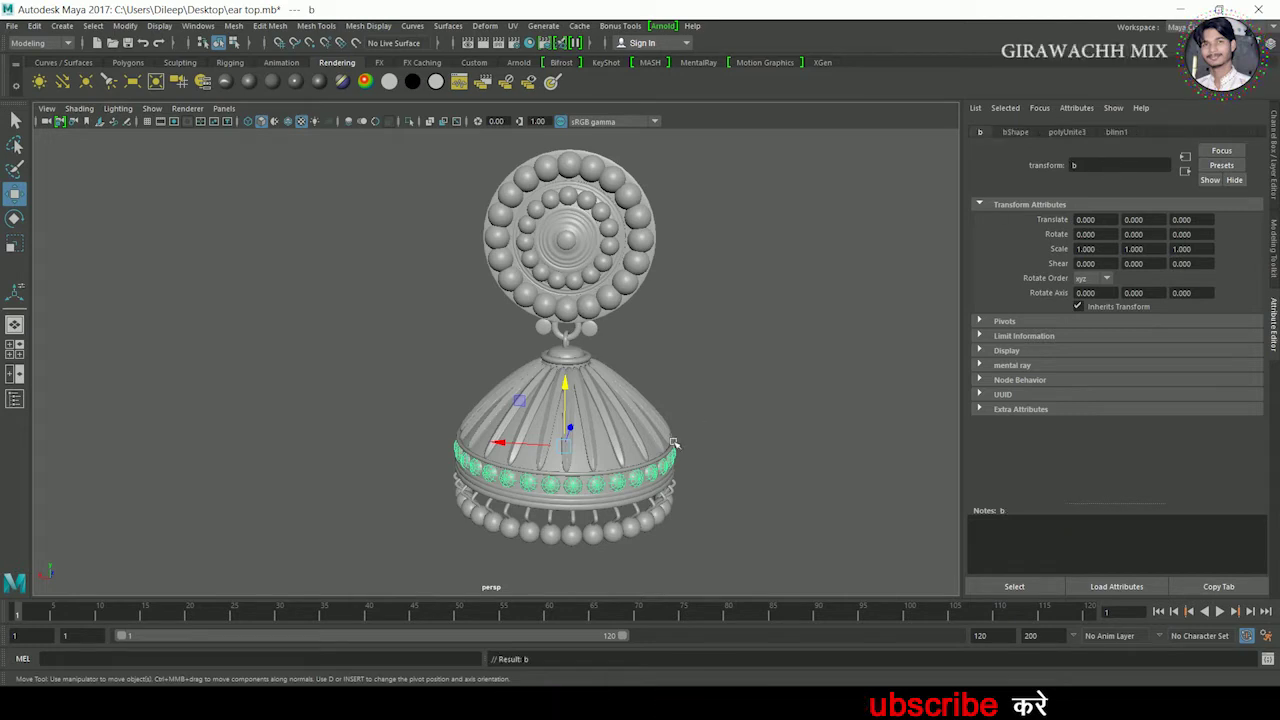
Step: Rename the dome stripes to 'c' and the outer bead ring to 'd'
left_click(646, 448)
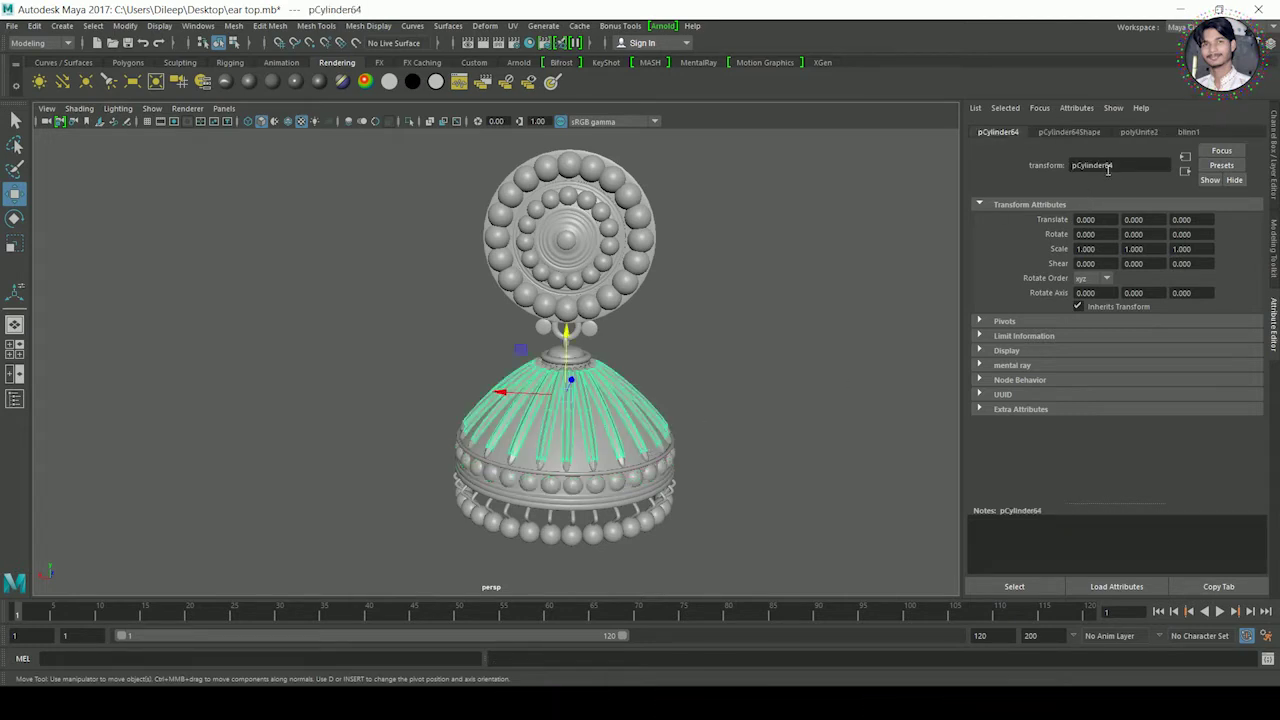
type("c")
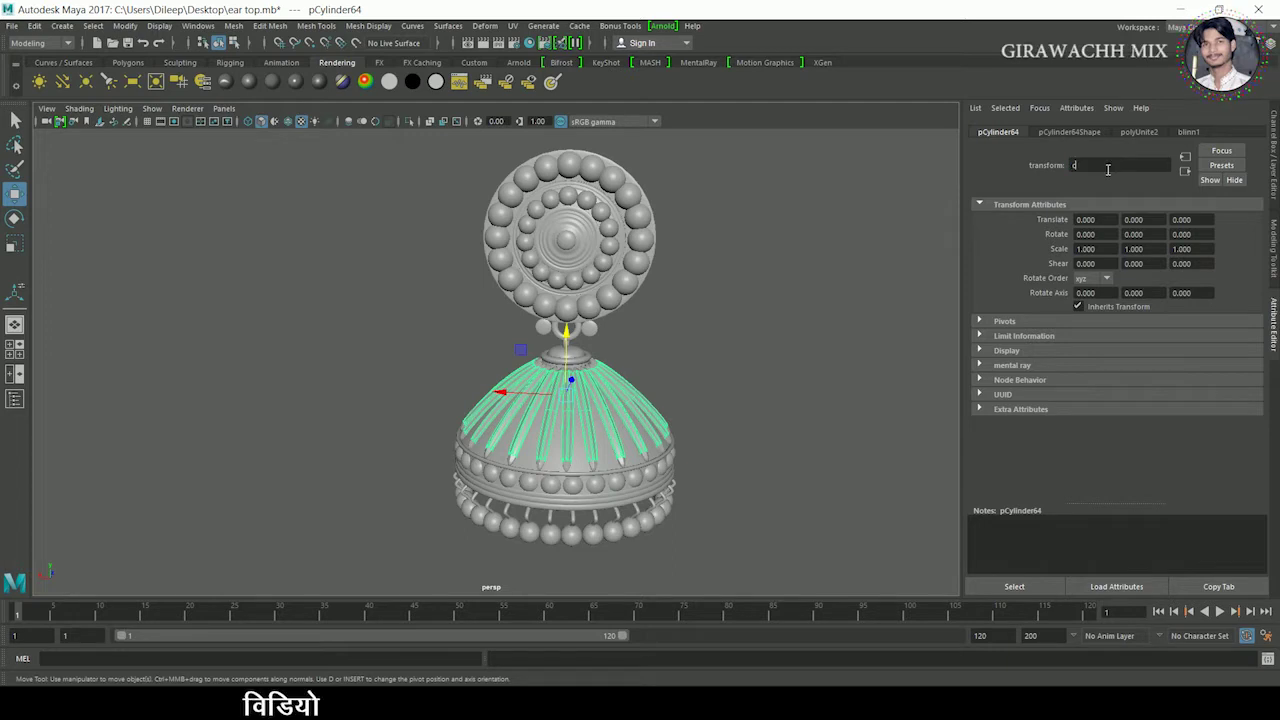
key("Return")
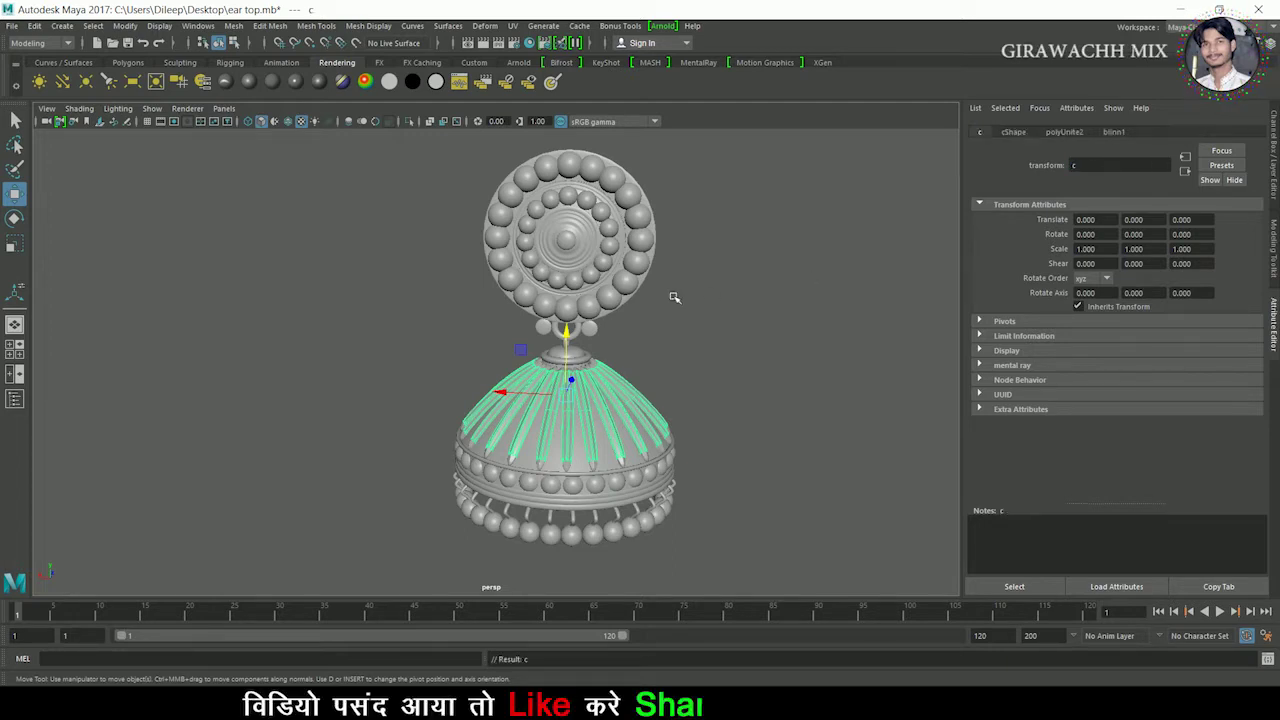
left_click(664, 288)
double_click(1119, 176)
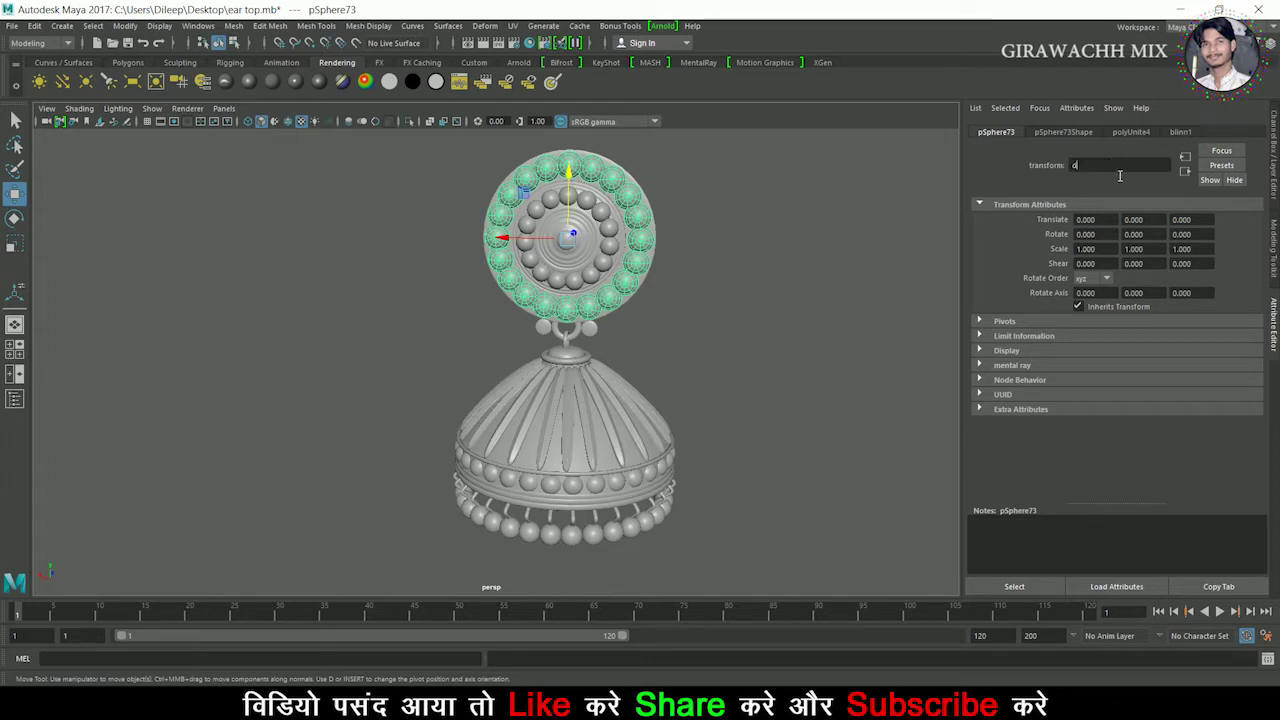
key("Return")
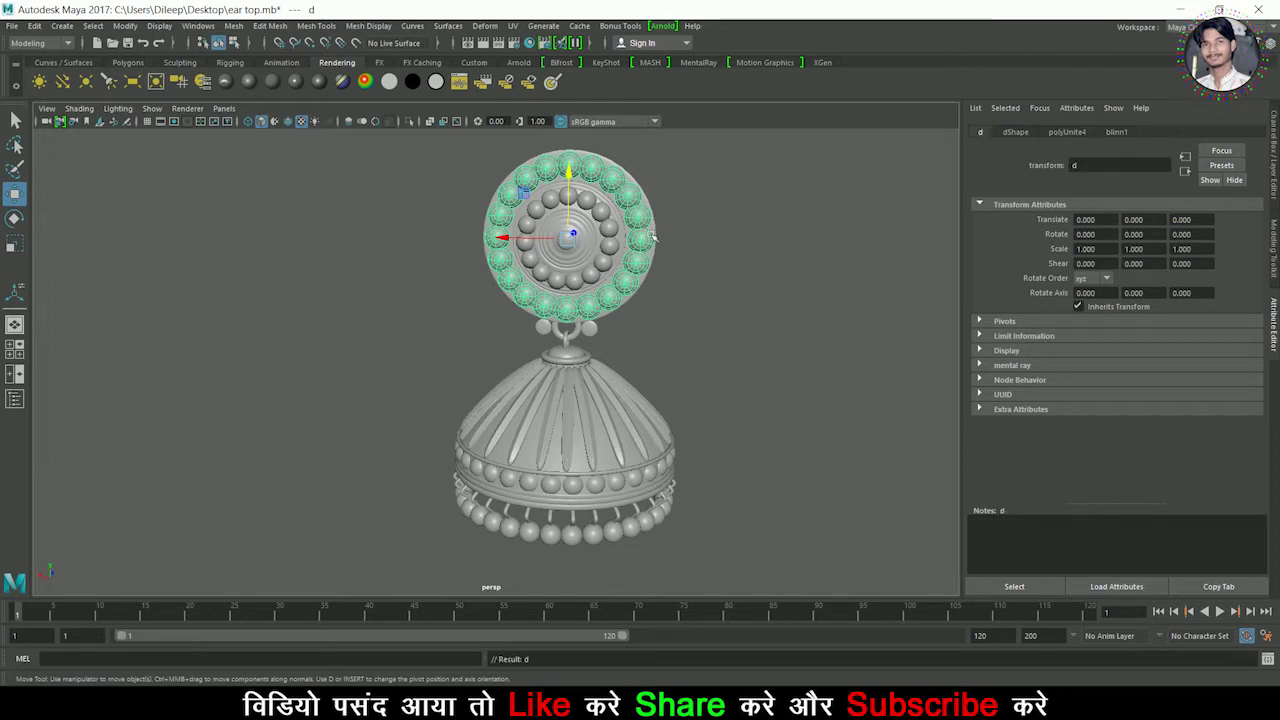
Step: Rename the inner bead ring to 'e' and clear the selection
left_click(612, 240)
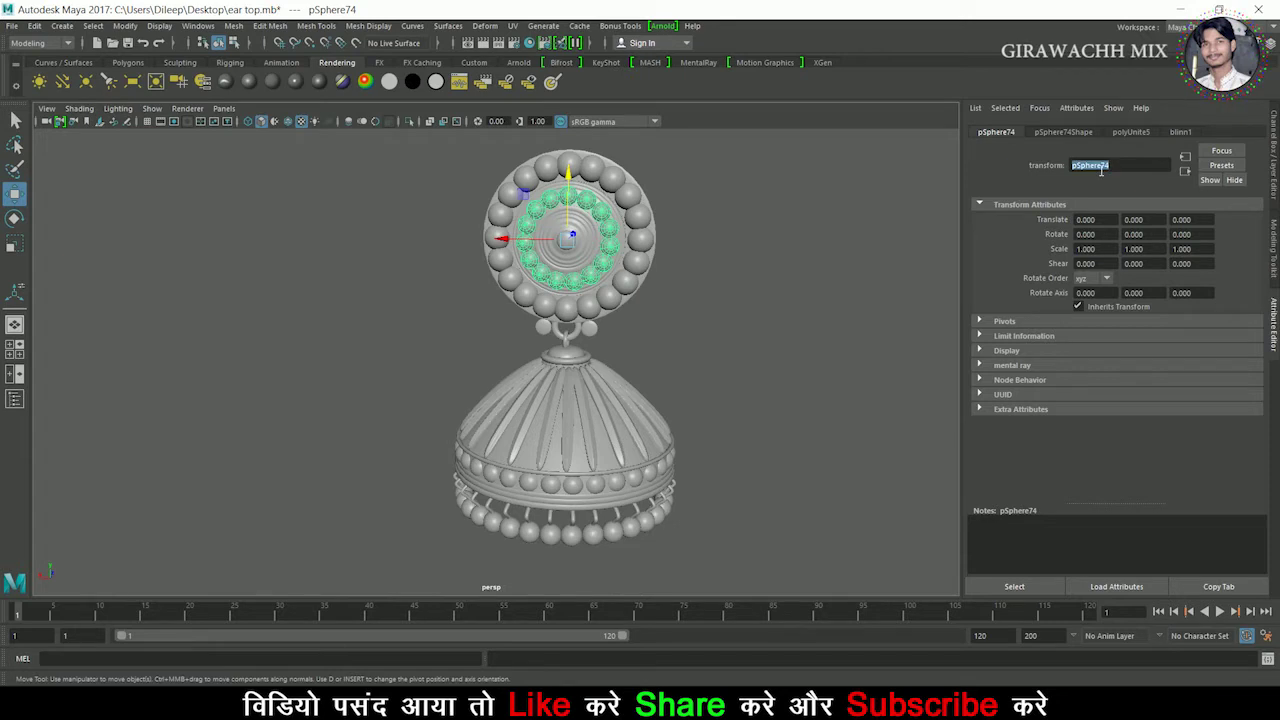
type("e")
key("Return")
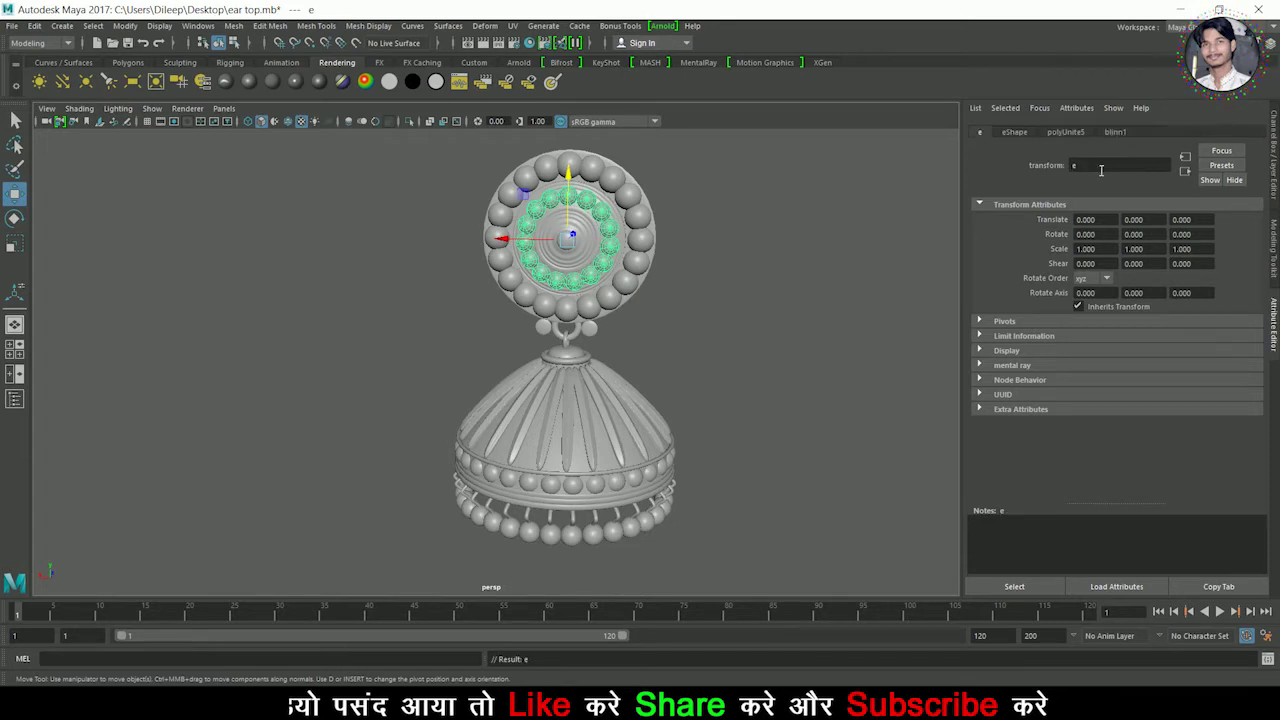
left_click(677, 346)
left_click_drag(677, 346, 679, 346, "alt")
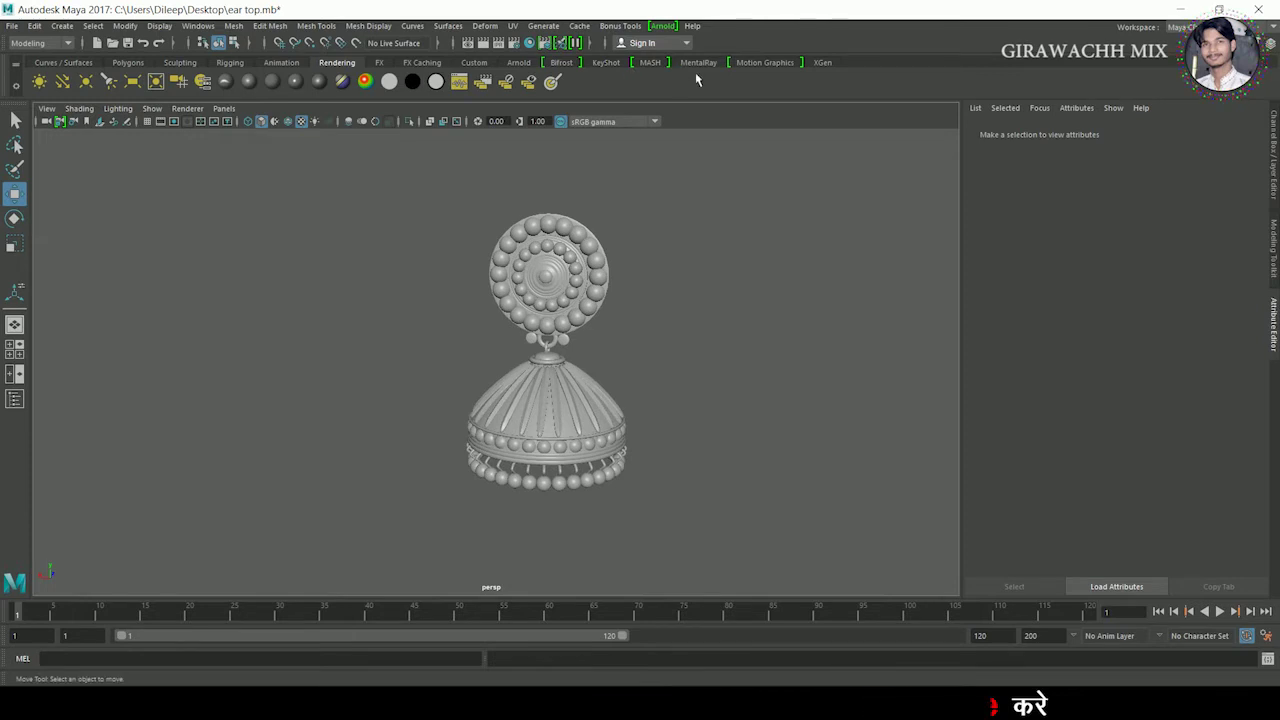
Step: Search 'gol' and apply Gold 24k Polished to the earrings, linking the duplicate materials
left_click(617, 65)
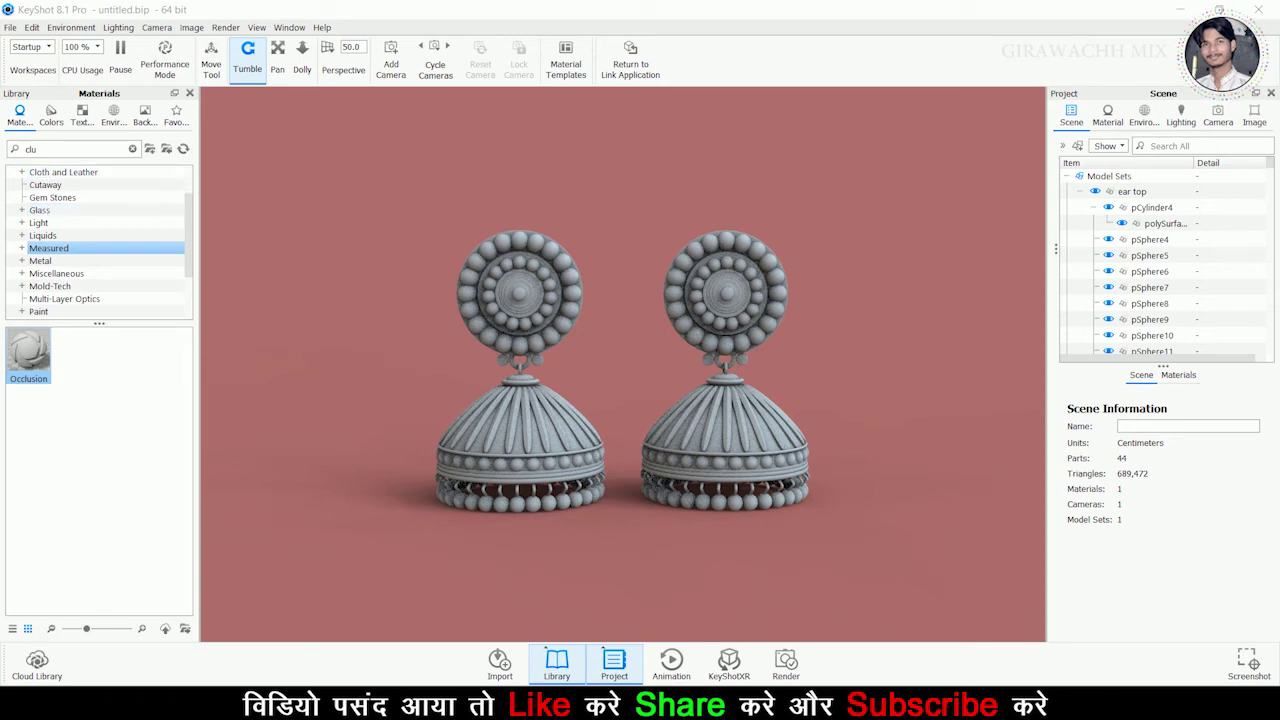
left_click(37, 149)
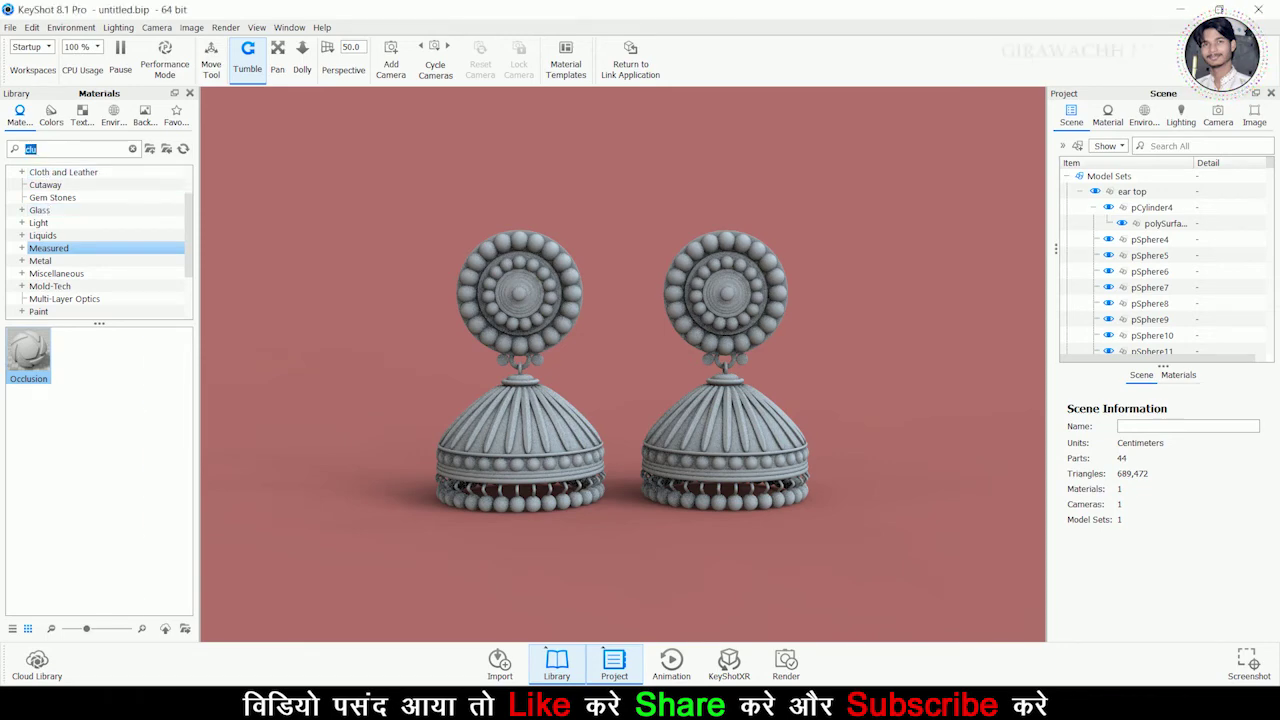
type("go")
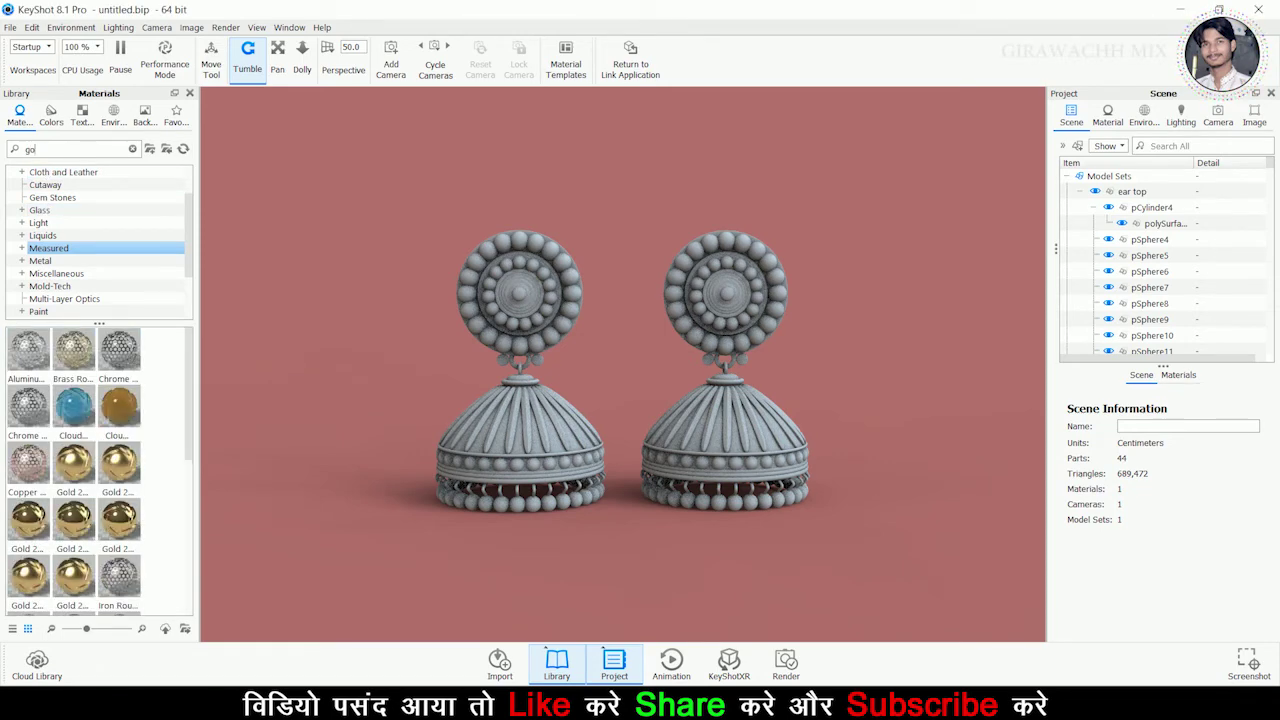
type("l")
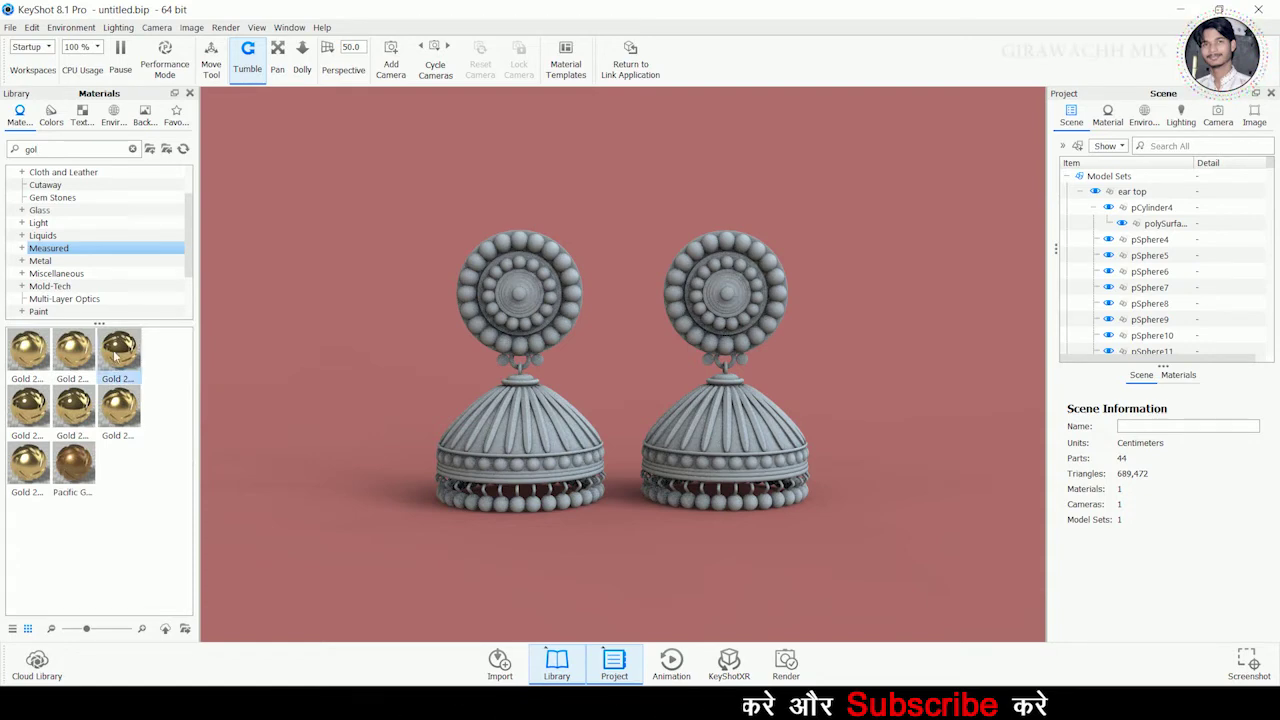
left_click_drag(116, 355, 528, 401)
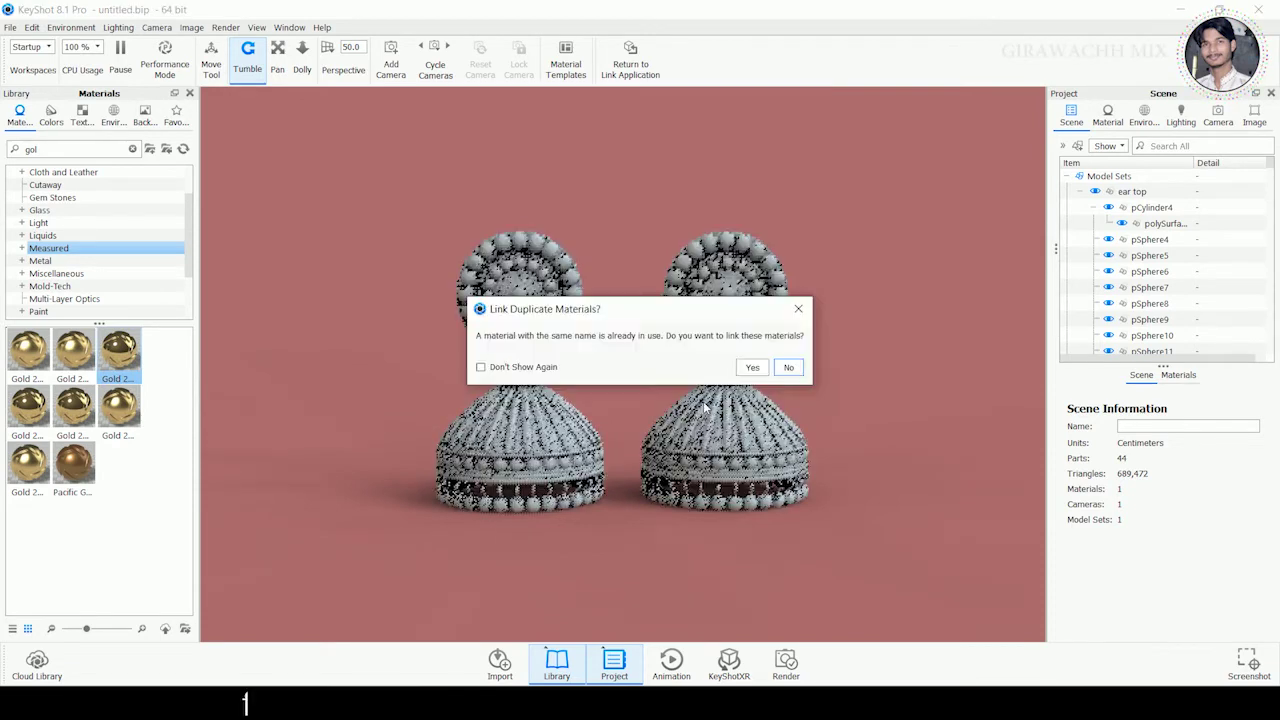
left_click(748, 369)
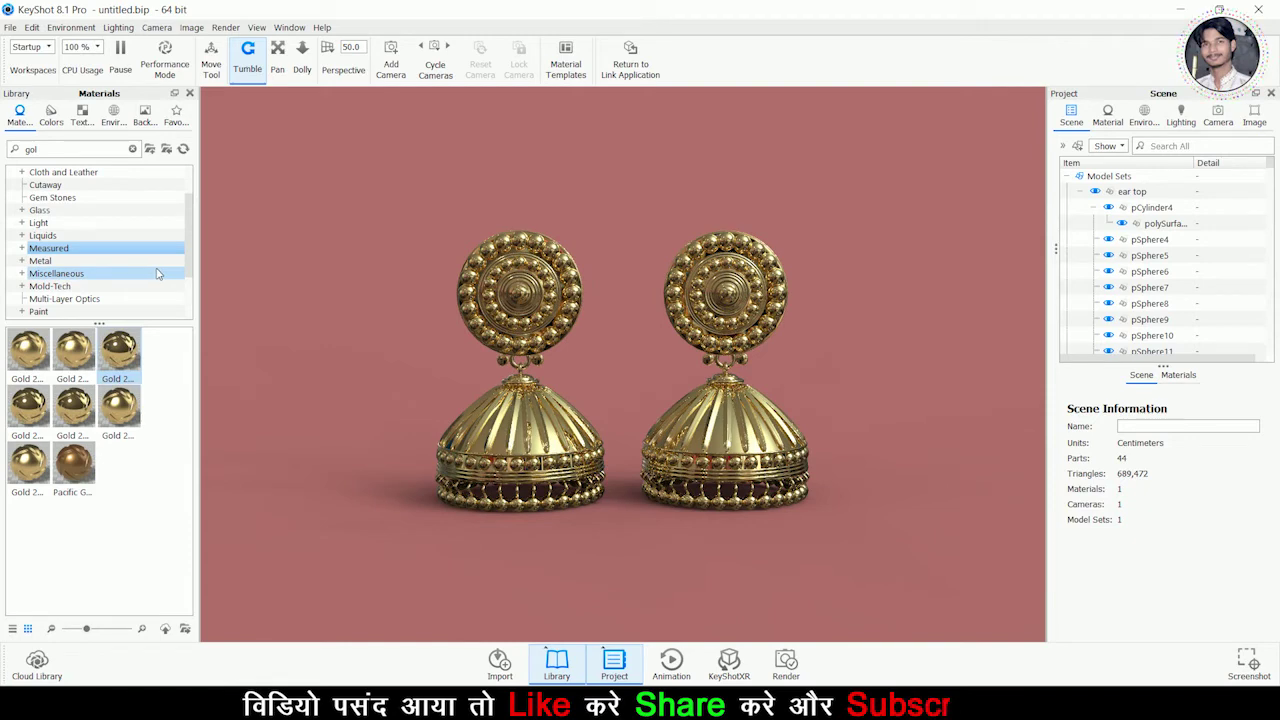
left_click(48, 250)
Step: Copy the red Measured Car Paint and paste it onto both earrings' bead rings
right_click(72, 370)
key("Escape")
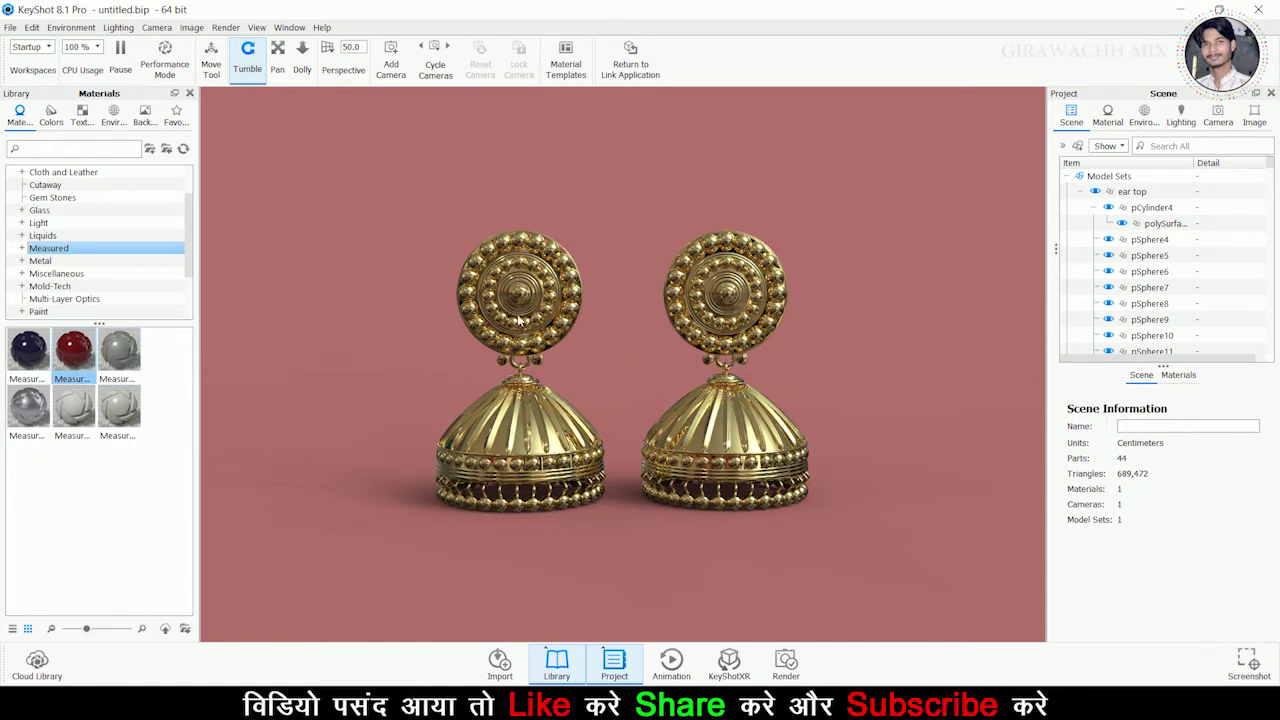
left_click(517, 268)
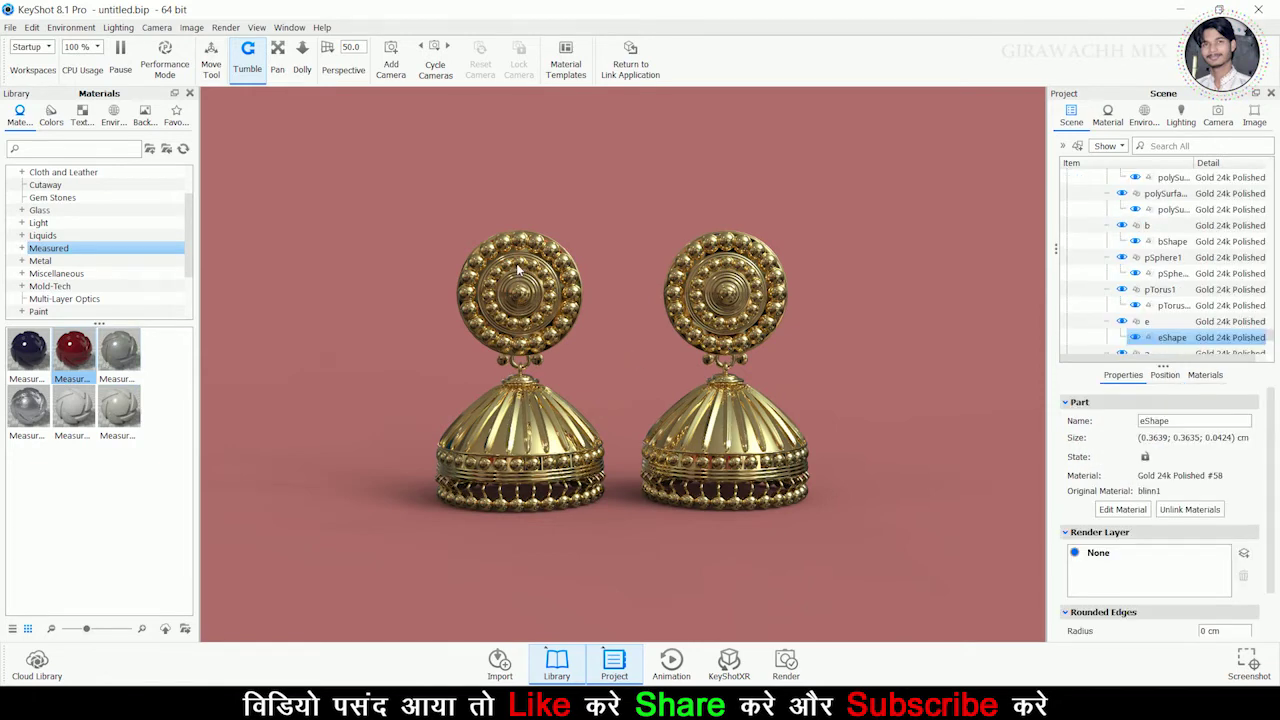
right_click(517, 268)
left_click(564, 92)
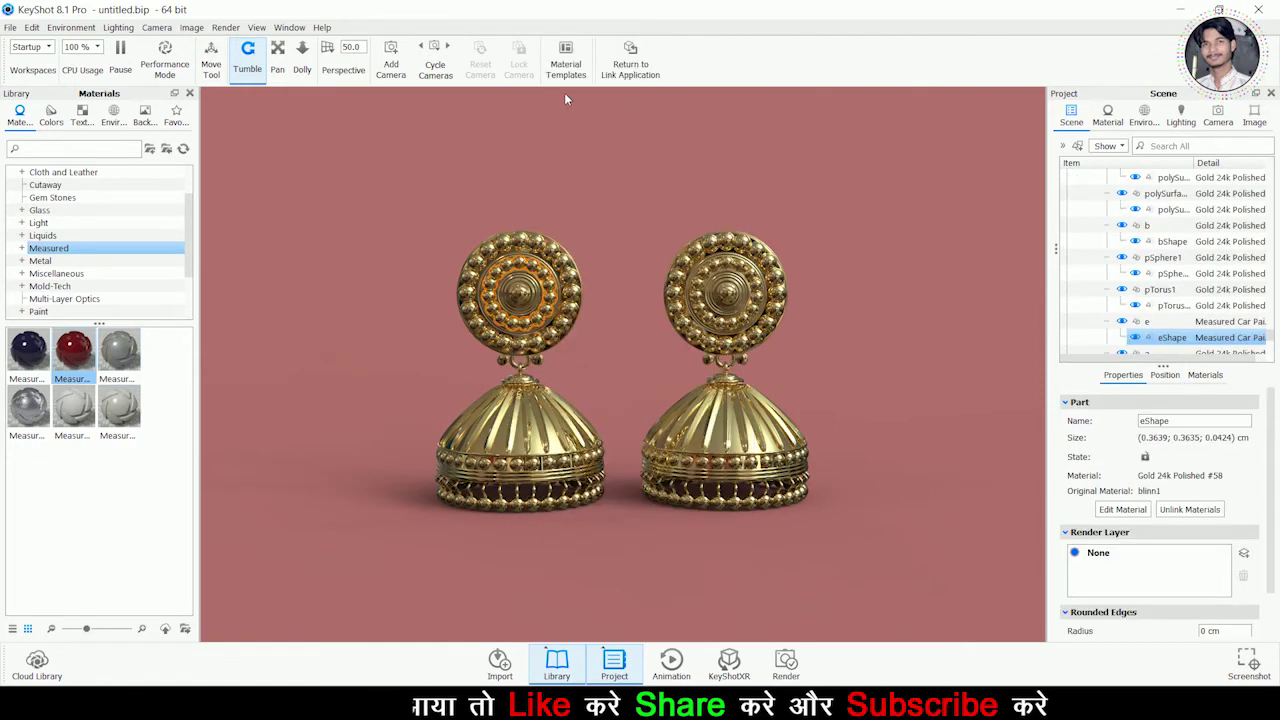
left_click(706, 270)
right_click(706, 270)
left_click(755, 89)
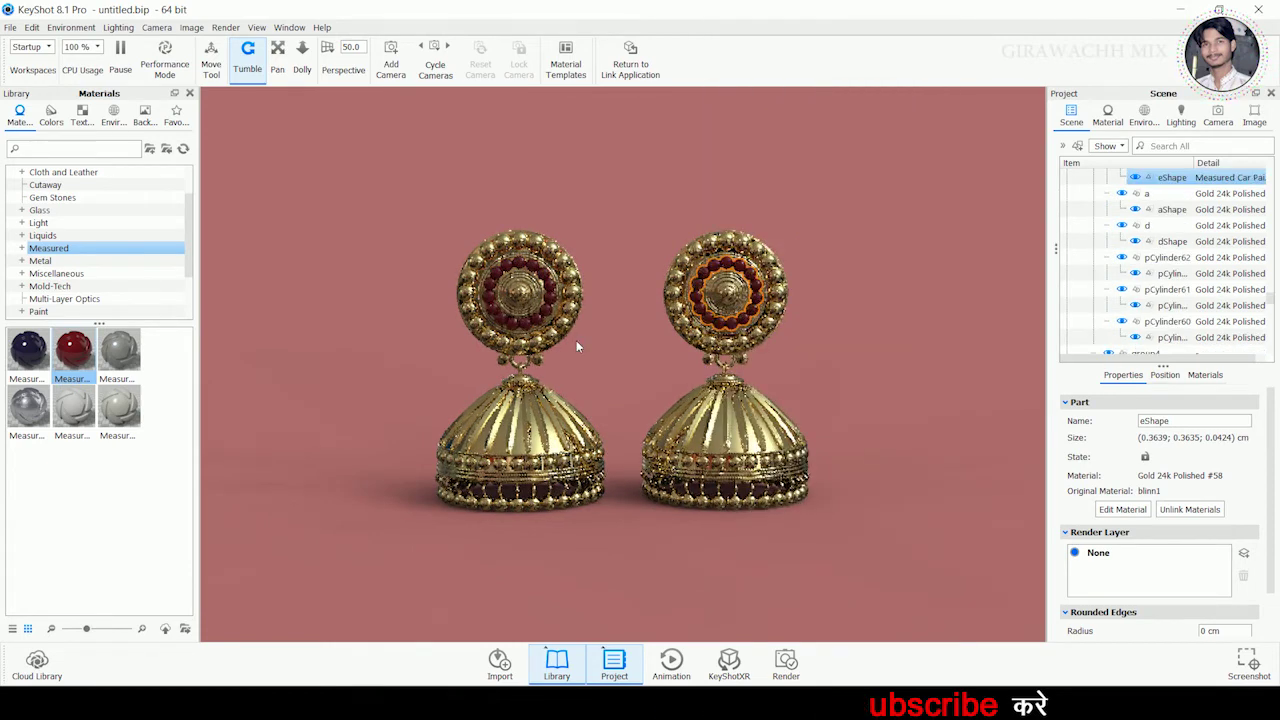
Step: Paste the red car paint onto both earrings' domes
left_click(540, 420)
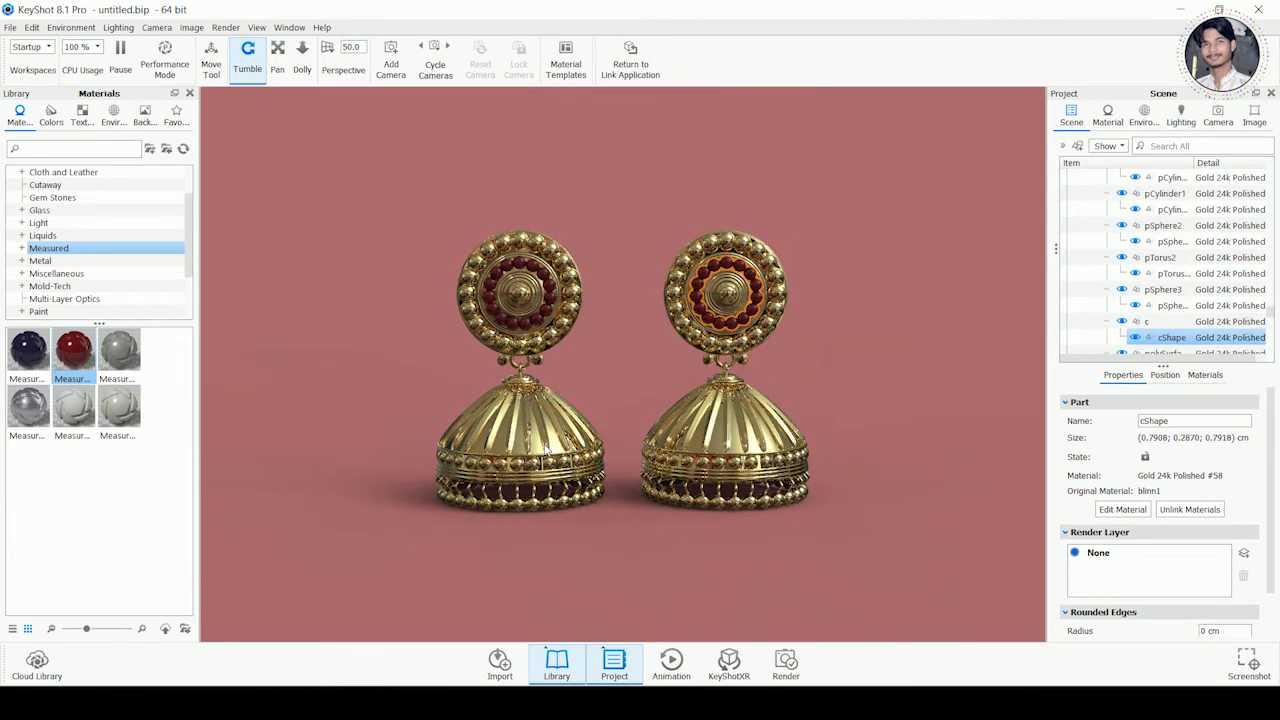
right_click(540, 420)
left_click(580, 92)
left_click(730, 432)
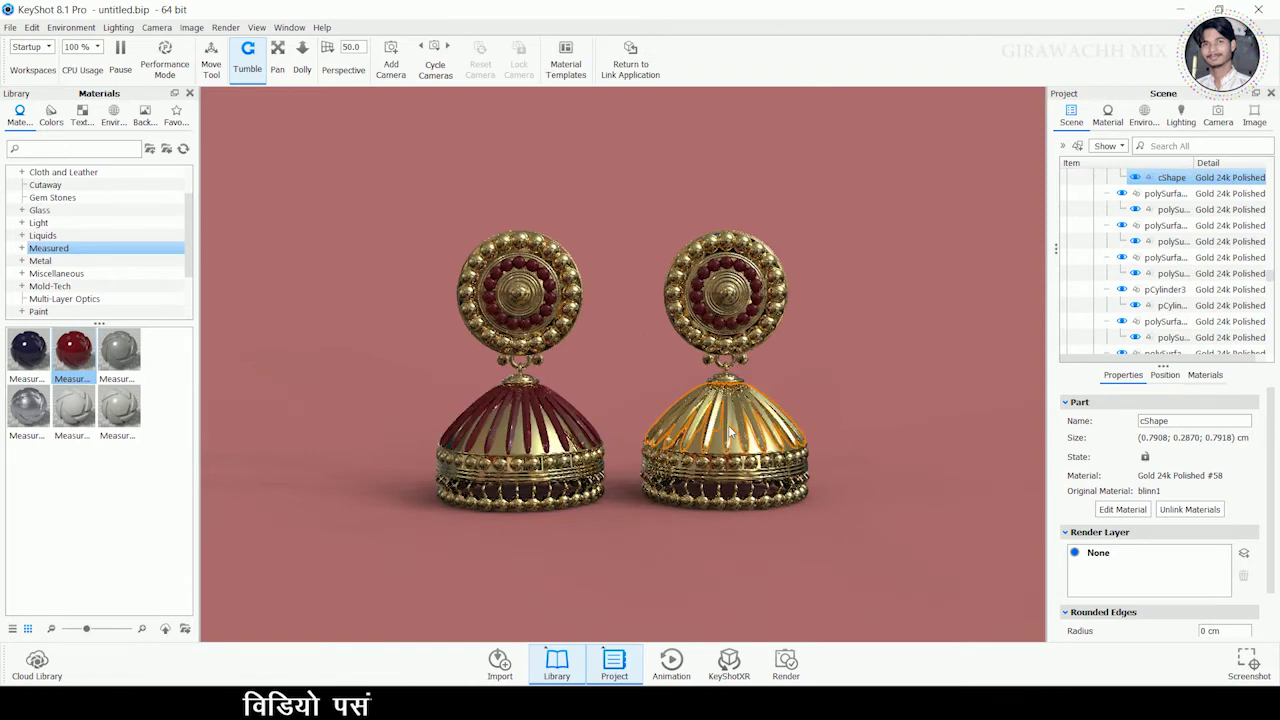
right_click(730, 432)
left_click(790, 96)
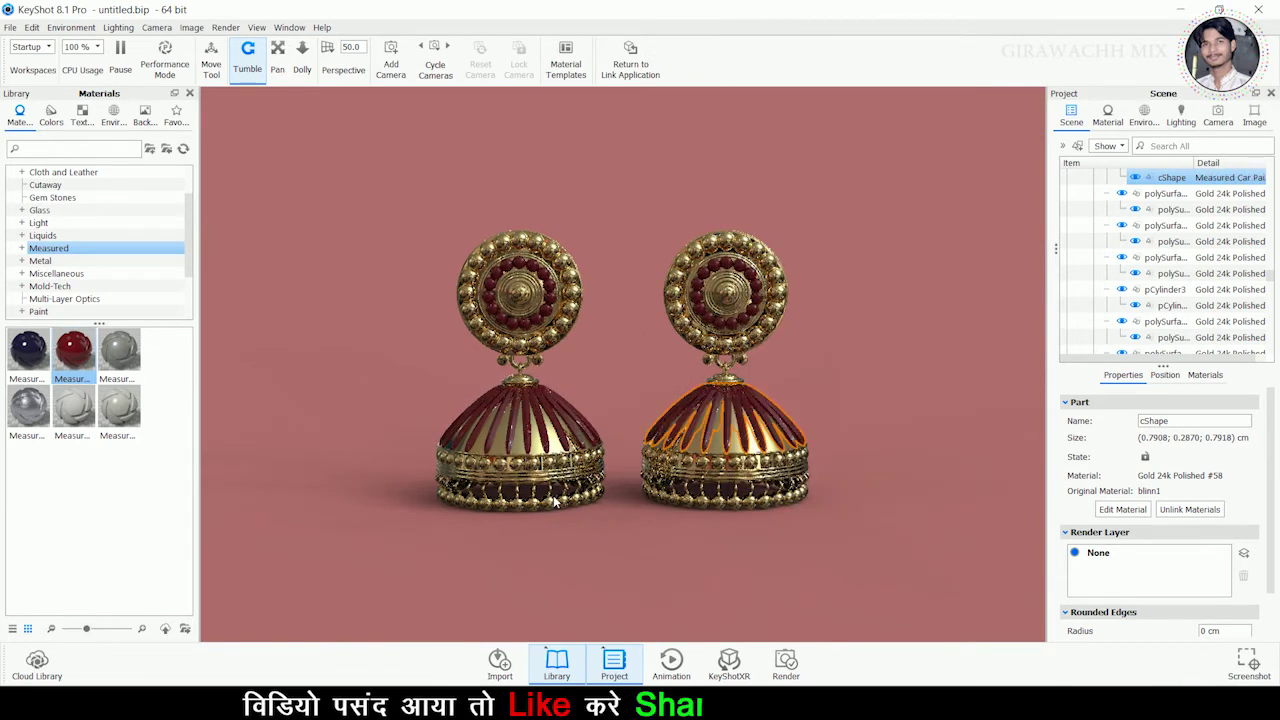
left_click(500, 225)
Step: Paste the red car paint onto both centre beads, then orbit to a side view
left_click(527, 300)
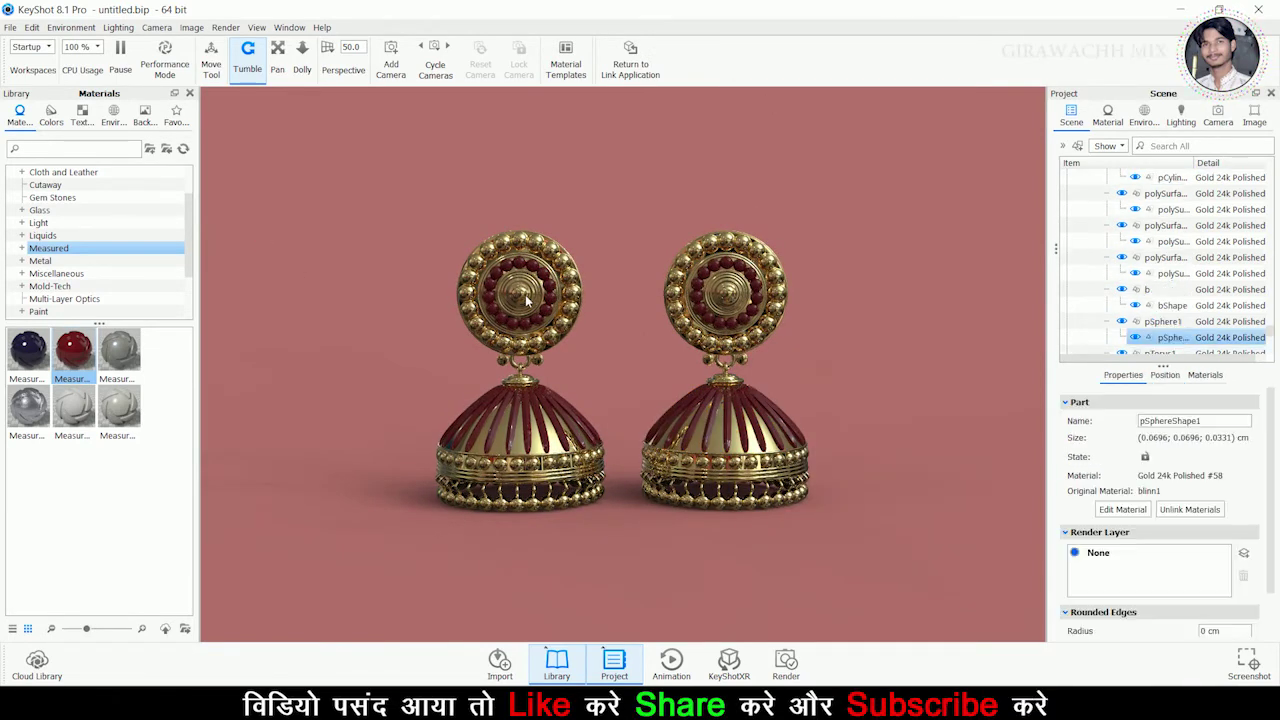
right_click(527, 300)
left_click(590, 120)
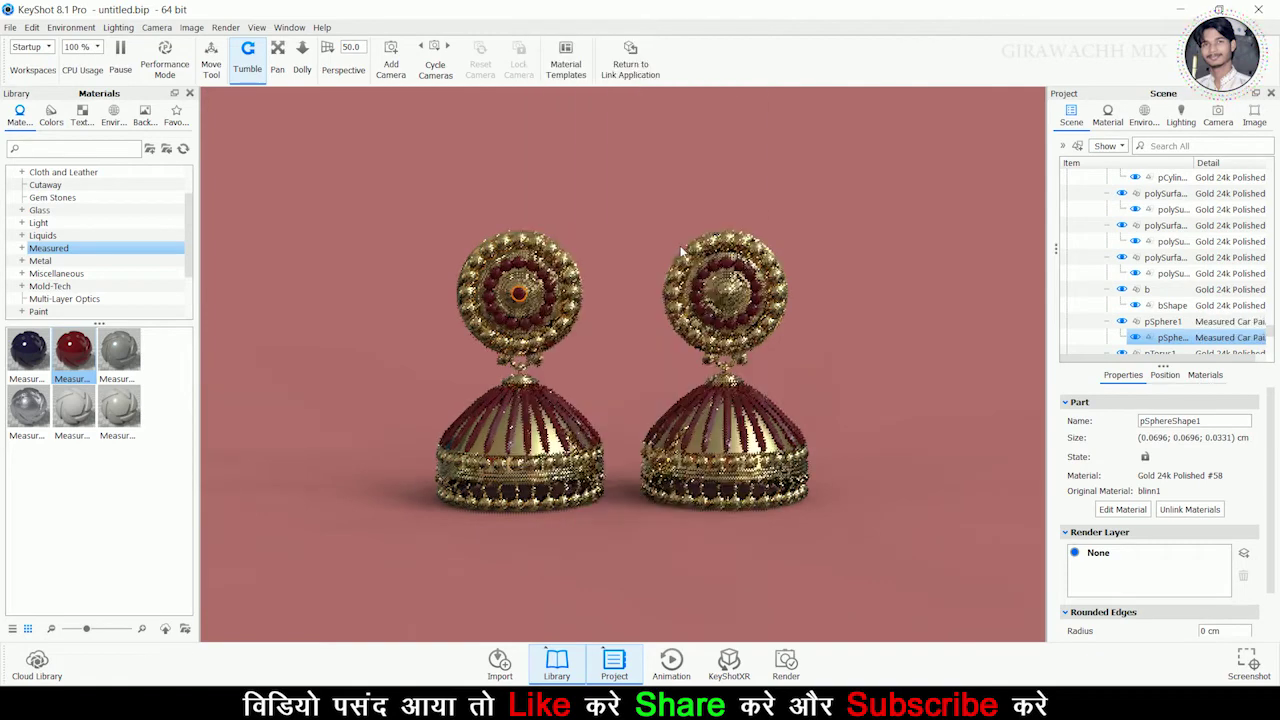
left_click(722, 300)
right_click(722, 300)
left_click(790, 119)
left_click(361, 258)
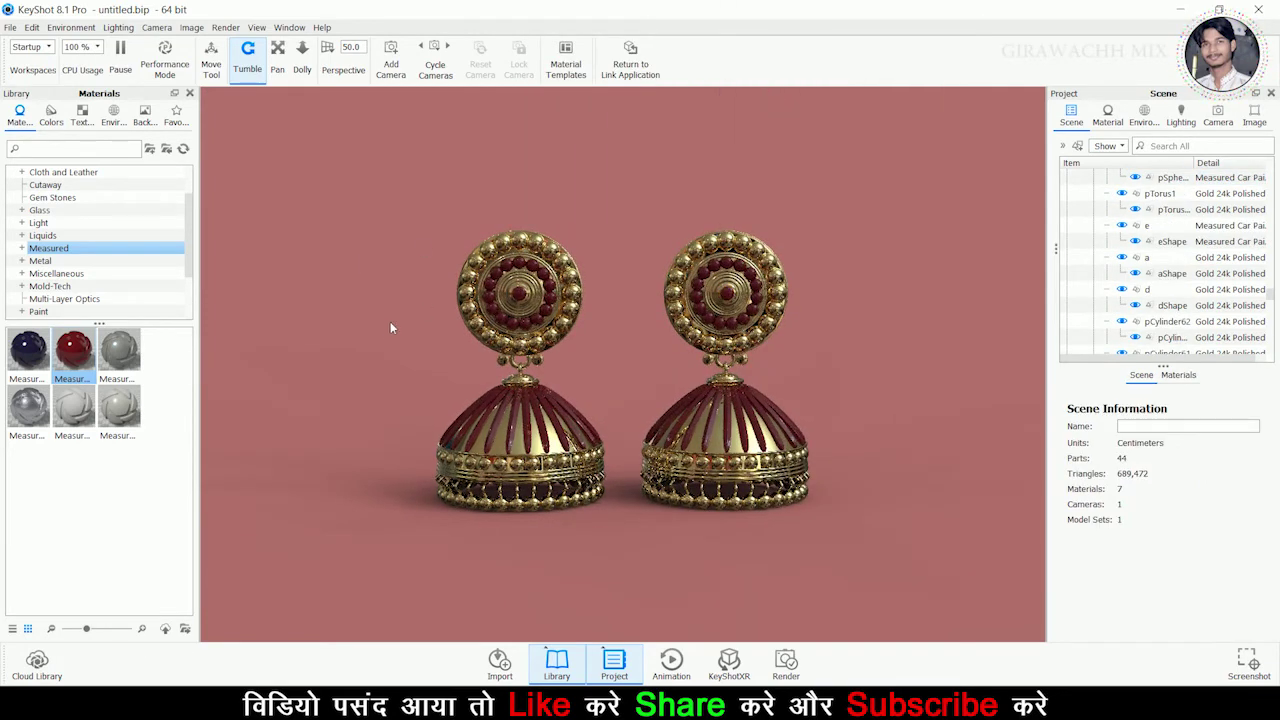
mouse_move(385, 324)
left_mouse_down()
mouse_move(1018, 349)
mouse_move(437, 330)
mouse_move(353, 346)
mouse_move(622, 329)
mouse_move(768, 338)
left_mouse_up()
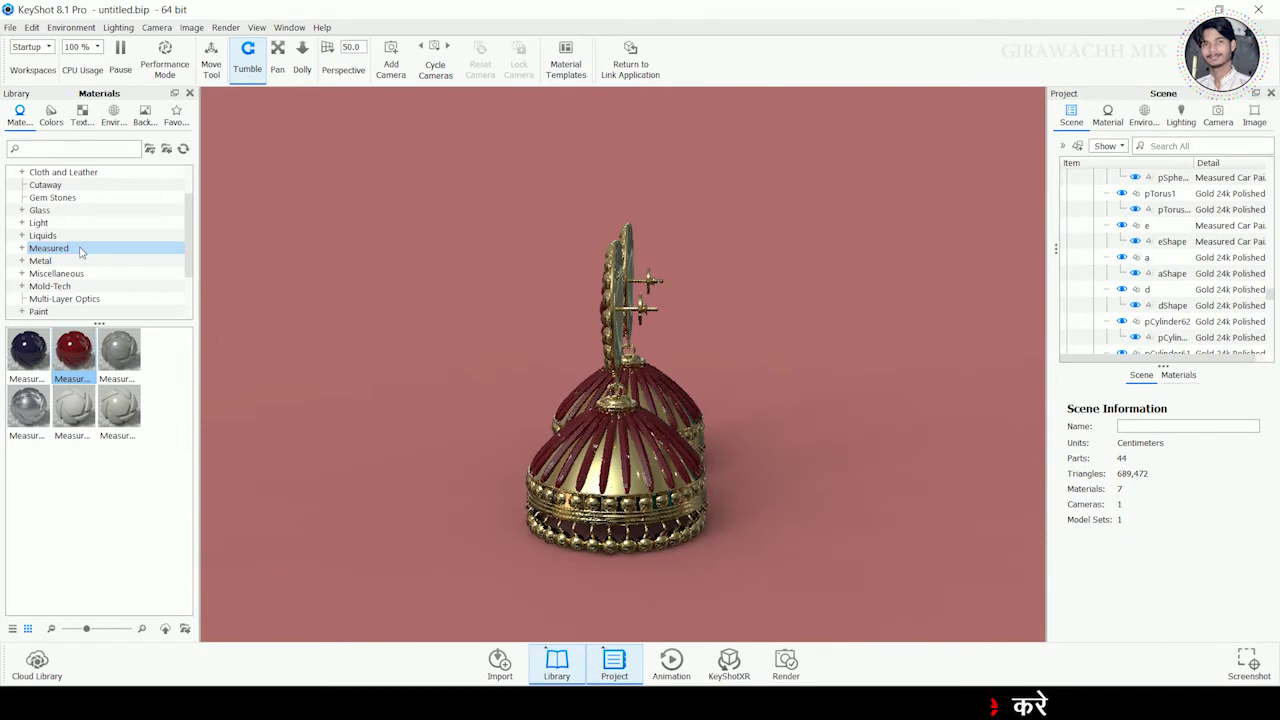
Step: Apply Clear Rough Plastic to the post pCylinder62 at the back of the earring
scroll(75, 255, "down", 1)
left_click(45, 286)
left_click_drag(28, 520, 645, 310)
left_click(641, 305)
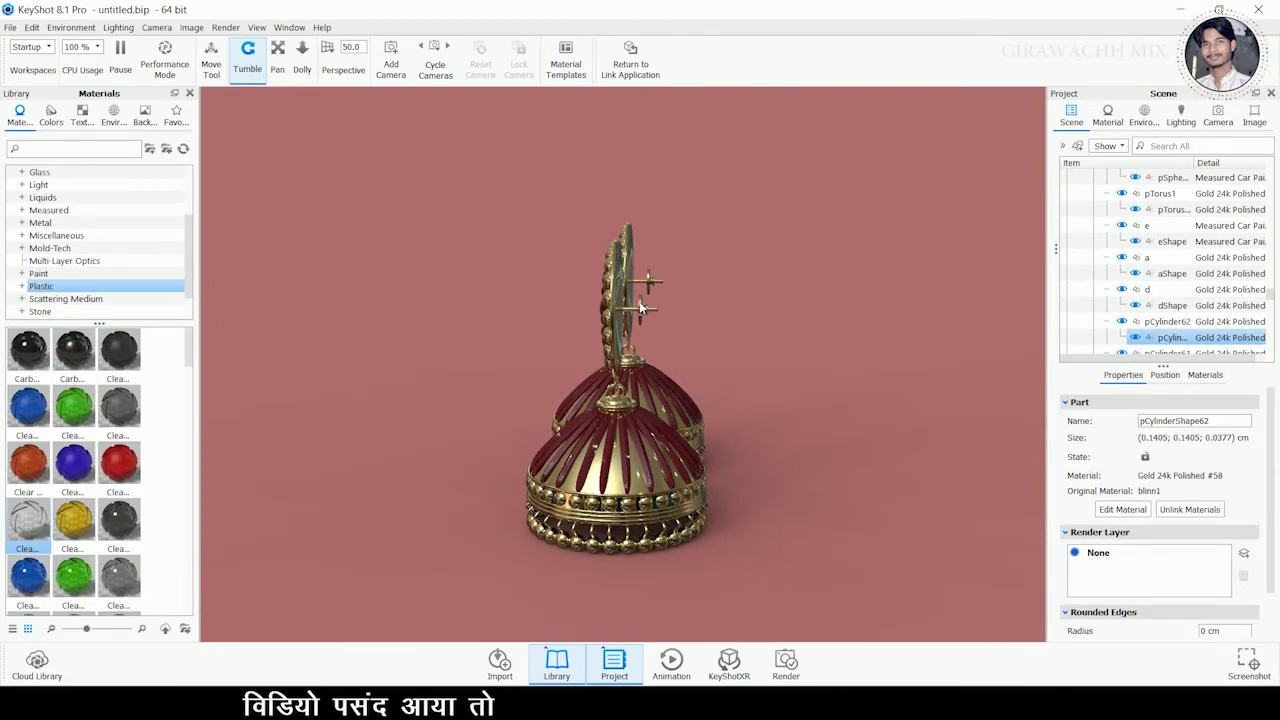
right_click(639, 301)
left_click(672, 107)
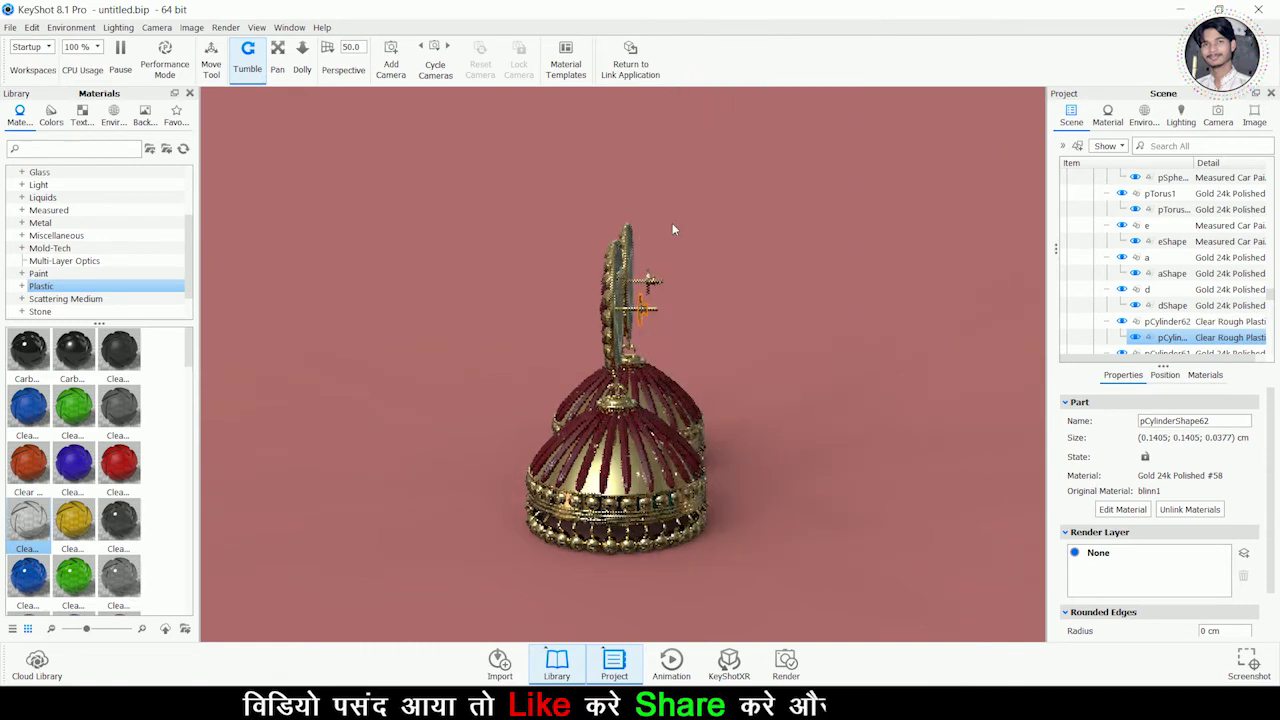
right_click(648, 280)
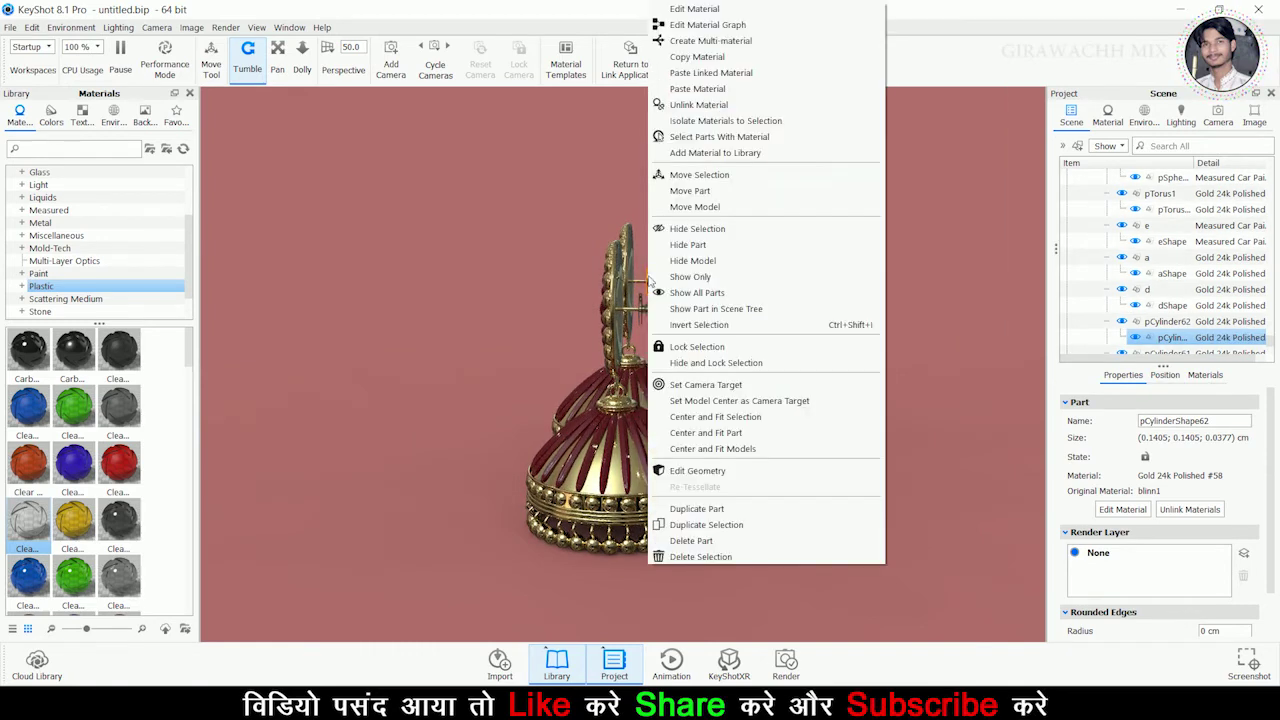
left_click(672, 108)
Step: Orbit the earrings back so they face the camera
left_click_drag(543, 270, 296, 295)
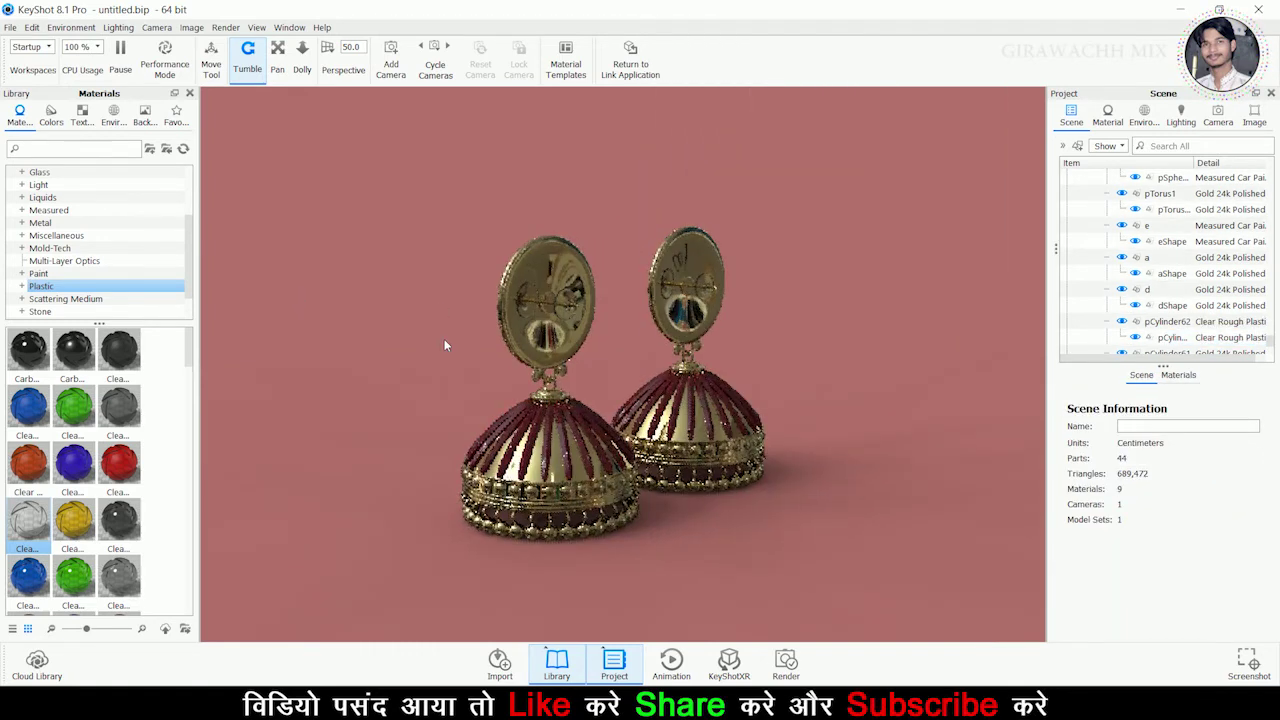
mouse_move(444, 339)
left_mouse_down()
mouse_move(417, 344)
mouse_move(760, 335)
left_mouse_up()
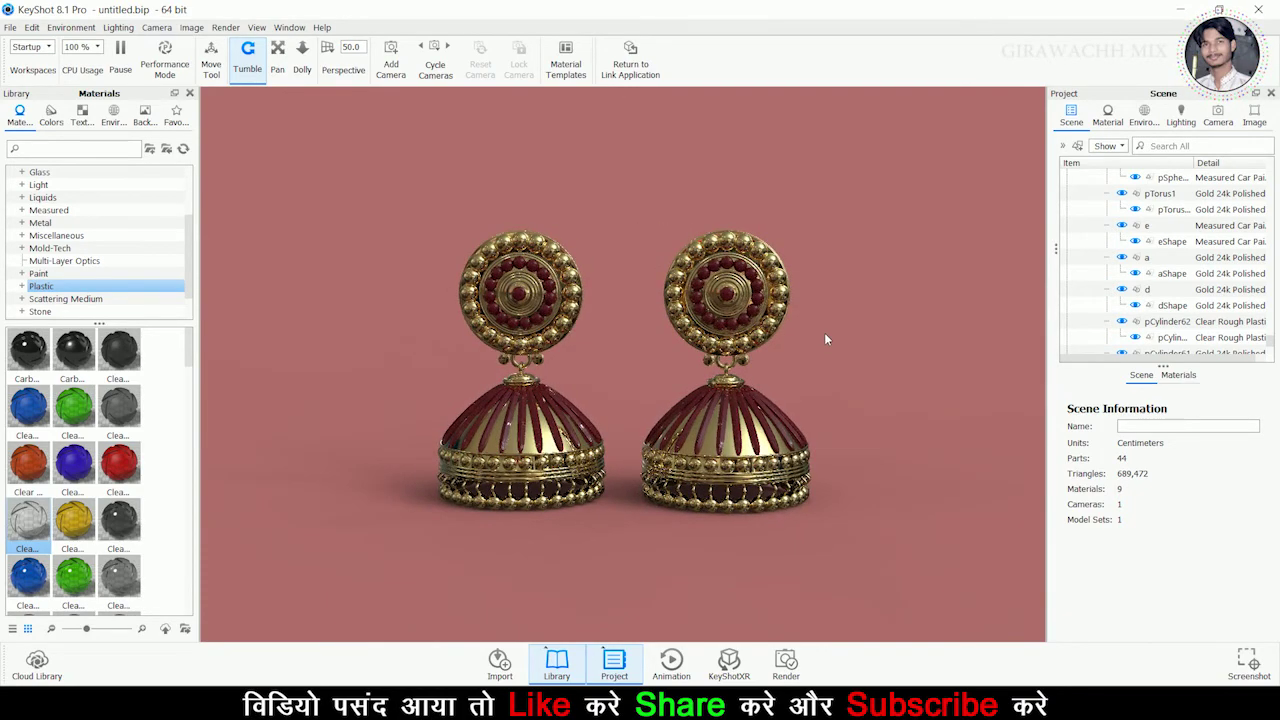
scroll(841, 339, "up", 2)
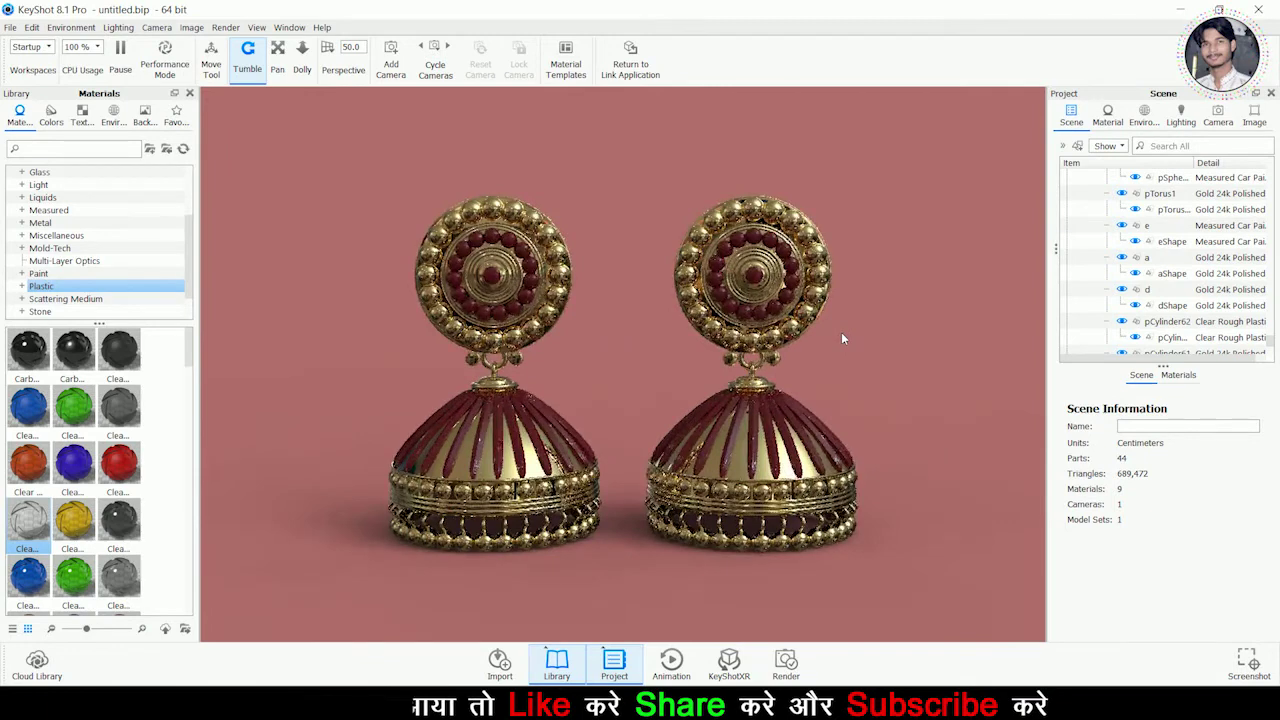
scroll(841, 338, "down", 1)
left_click(1180, 115)
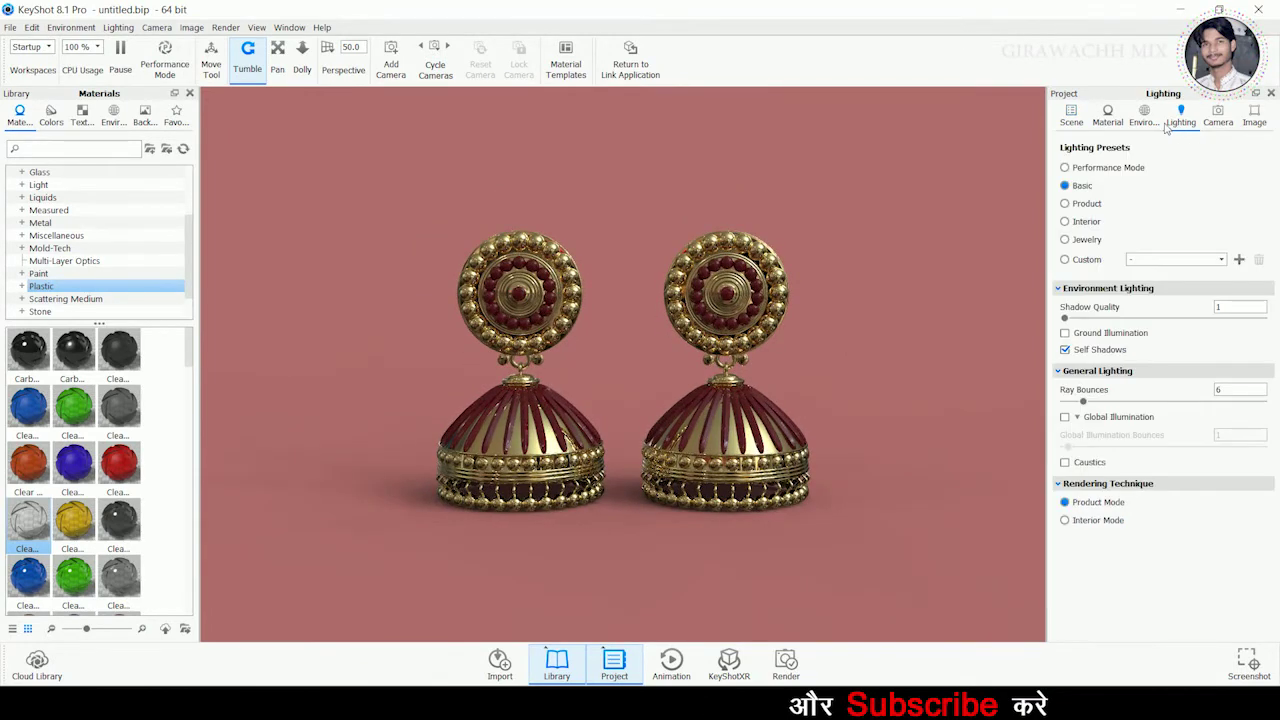
Step: Apply the Jewelry lighting preset in place of Interior, then bring up the Render output settings
left_click(1065, 221)
left_click(1090, 240)
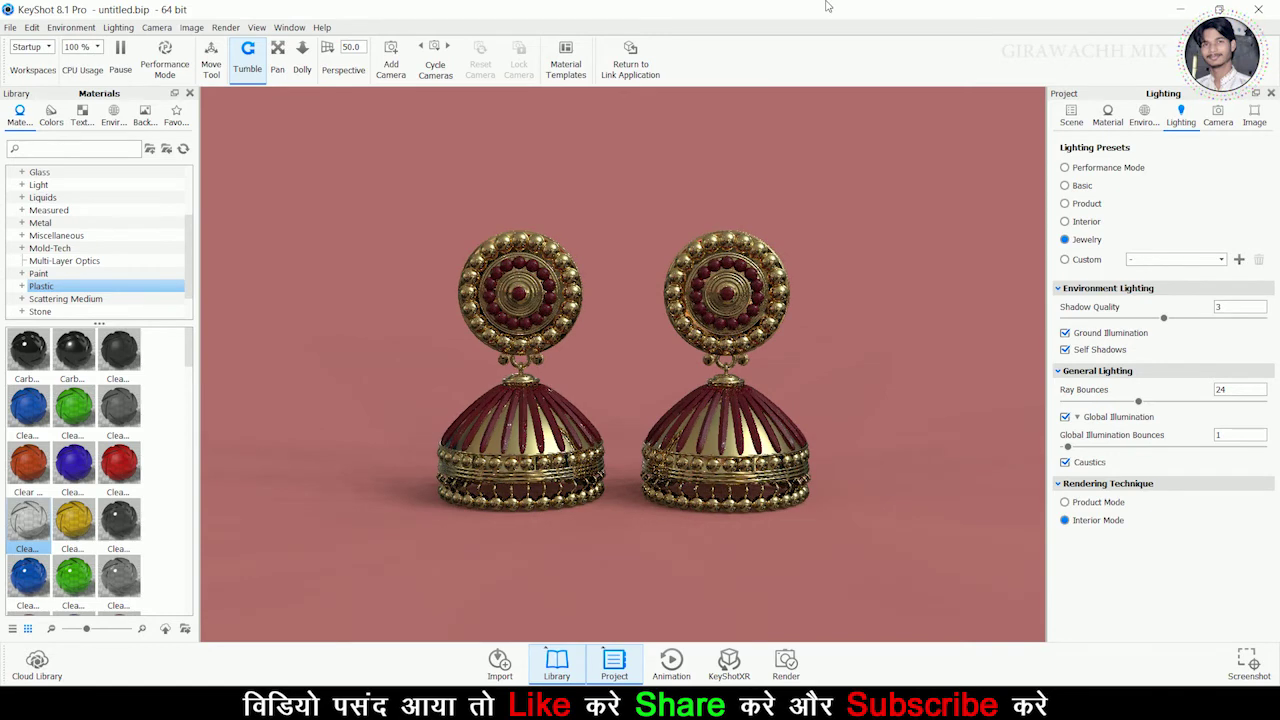
left_click(786, 662)
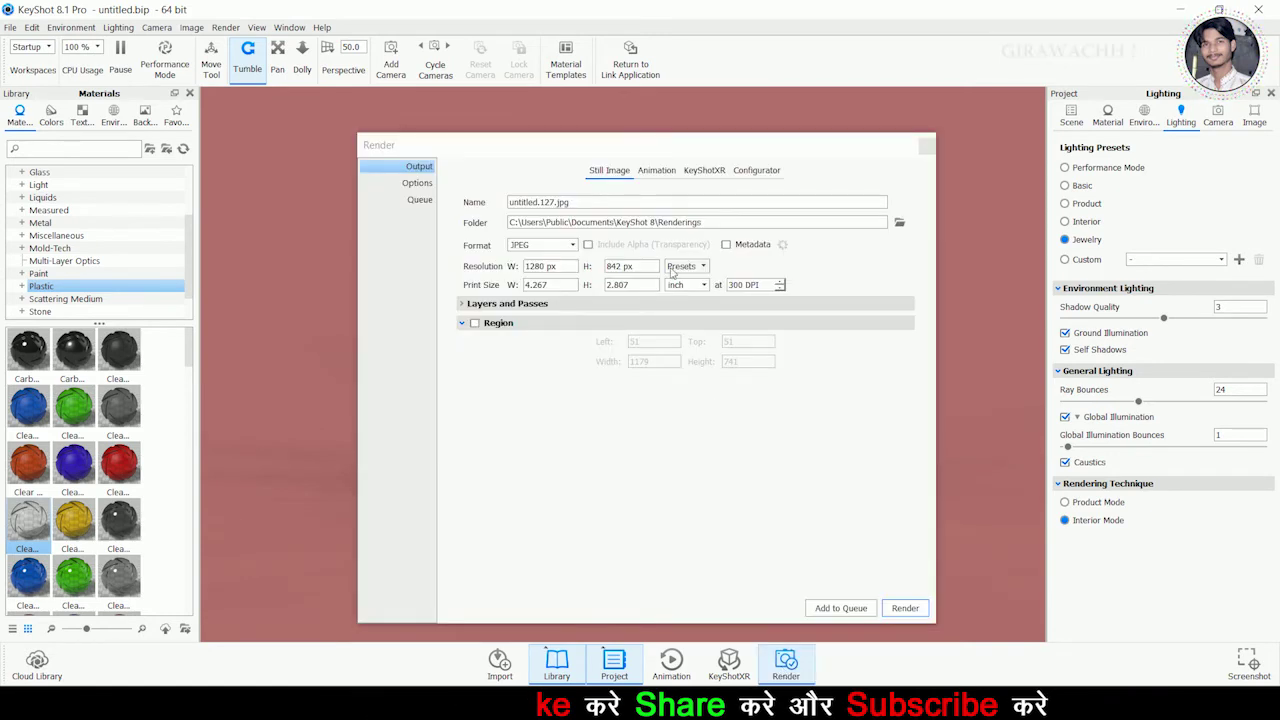
Step: Set the render output resolution preset to 1280 x 842 JPEG
left_click(417, 183)
left_click(419, 166)
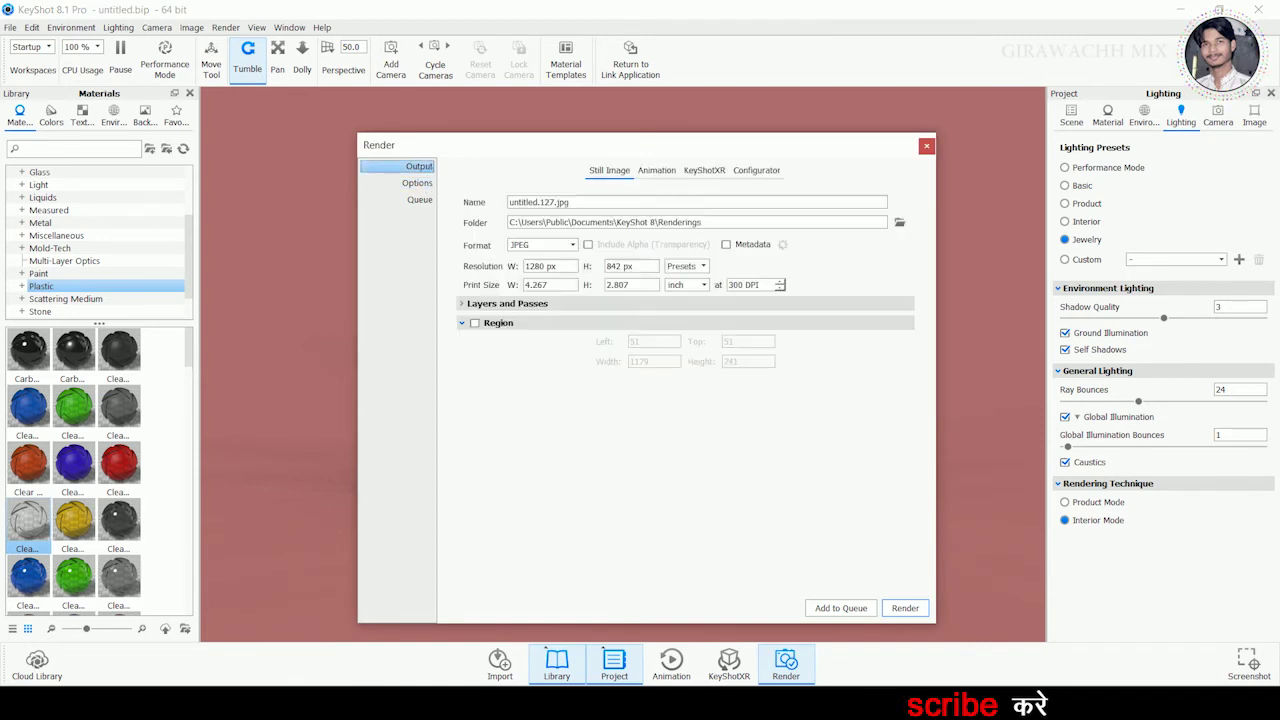
left_click(685, 265)
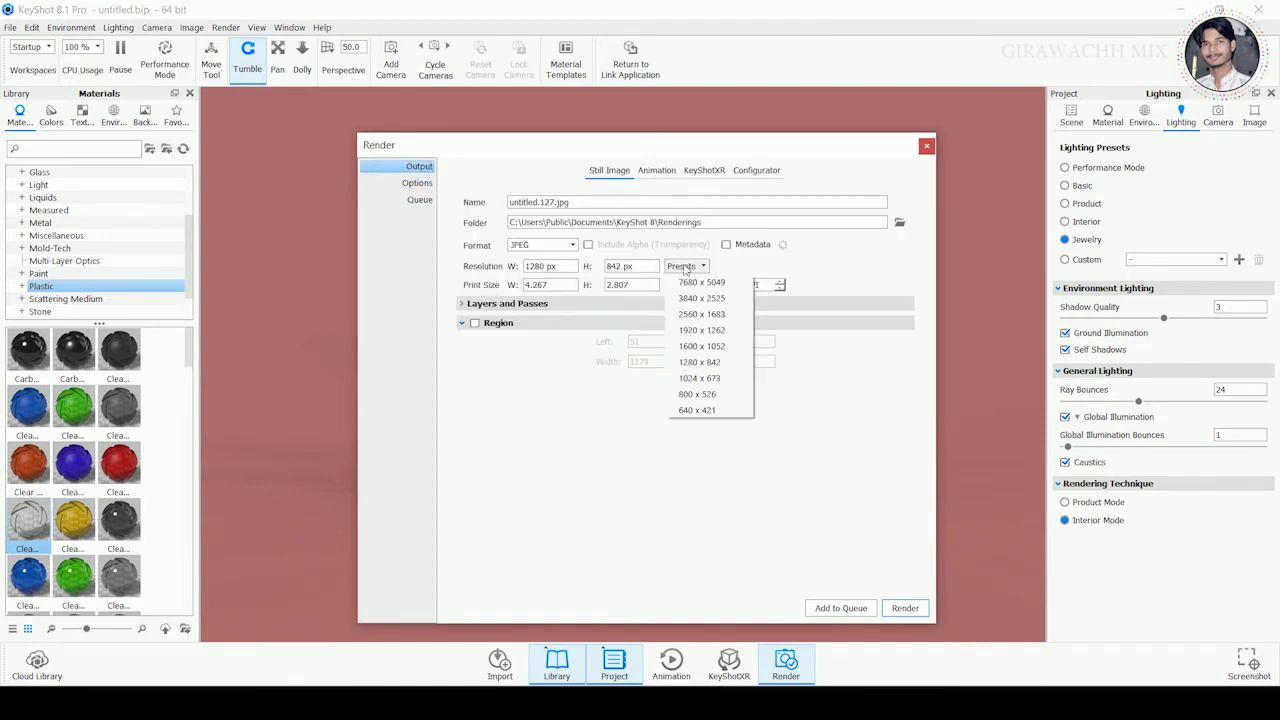
left_click(699, 362)
Step: Render the final image as untitled.127.jpg and view the result enlarged
left_click(905, 608)
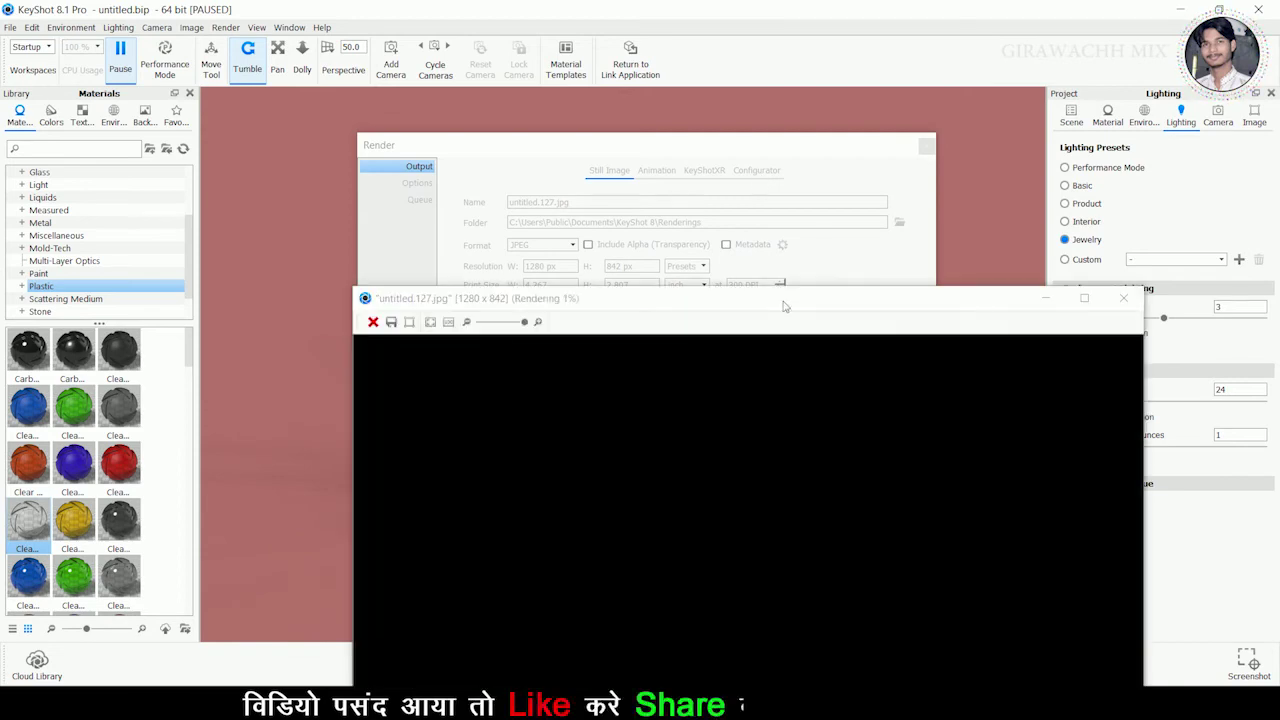
left_click_drag(785, 308, 710, 75)
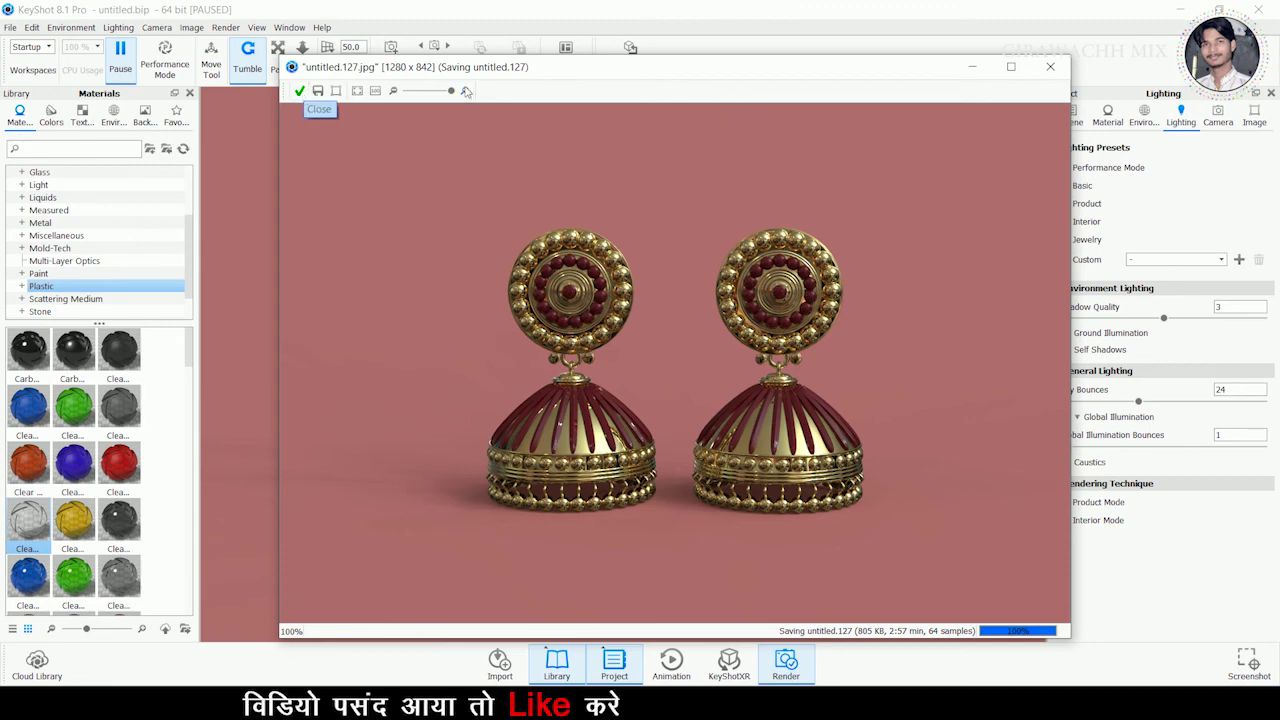
double_click(620, 66)
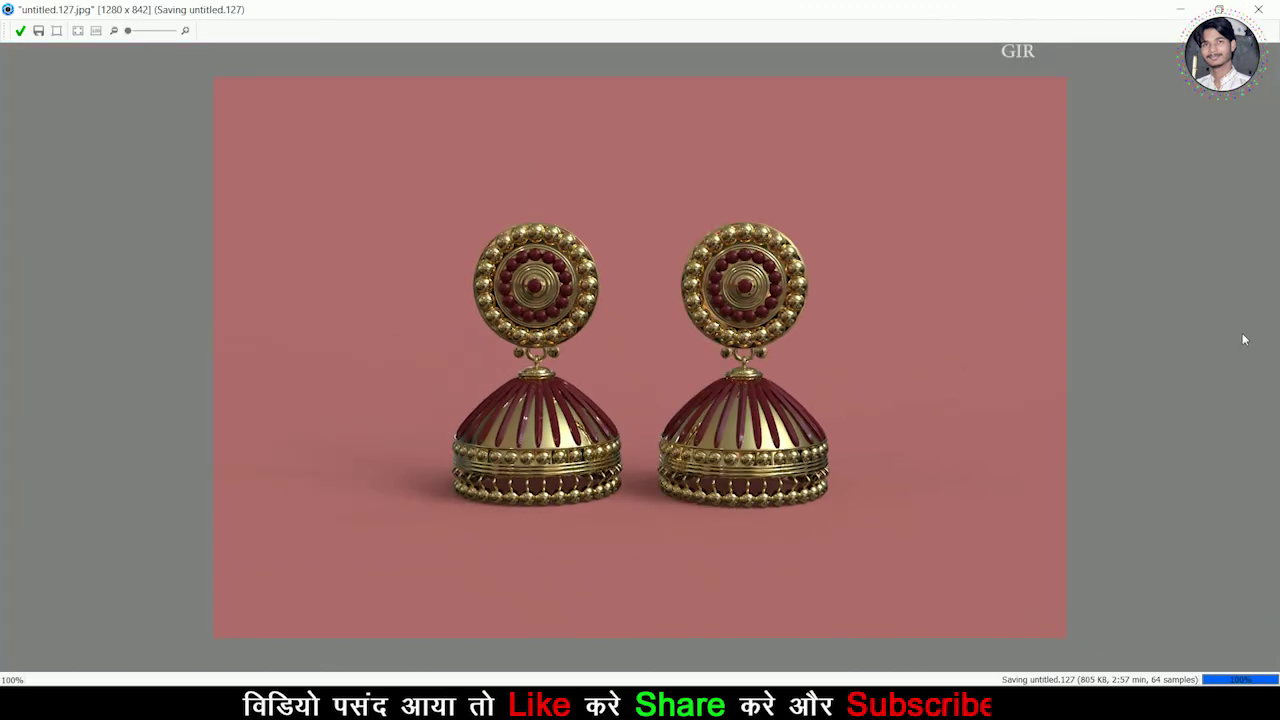